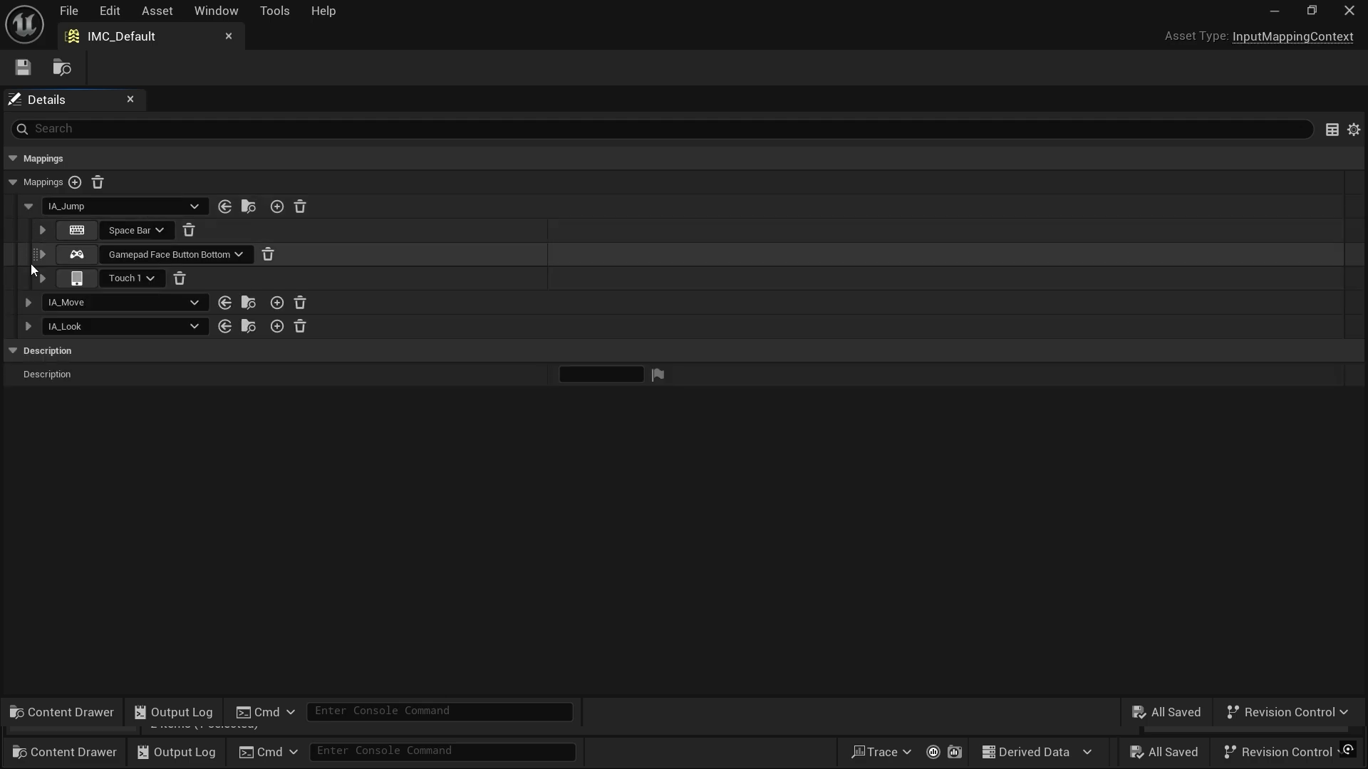
# Examine the key bindings under IA_Move and IA_Look in IMC_Default, and move the character in the running game
pyautogui.click(33, 302)
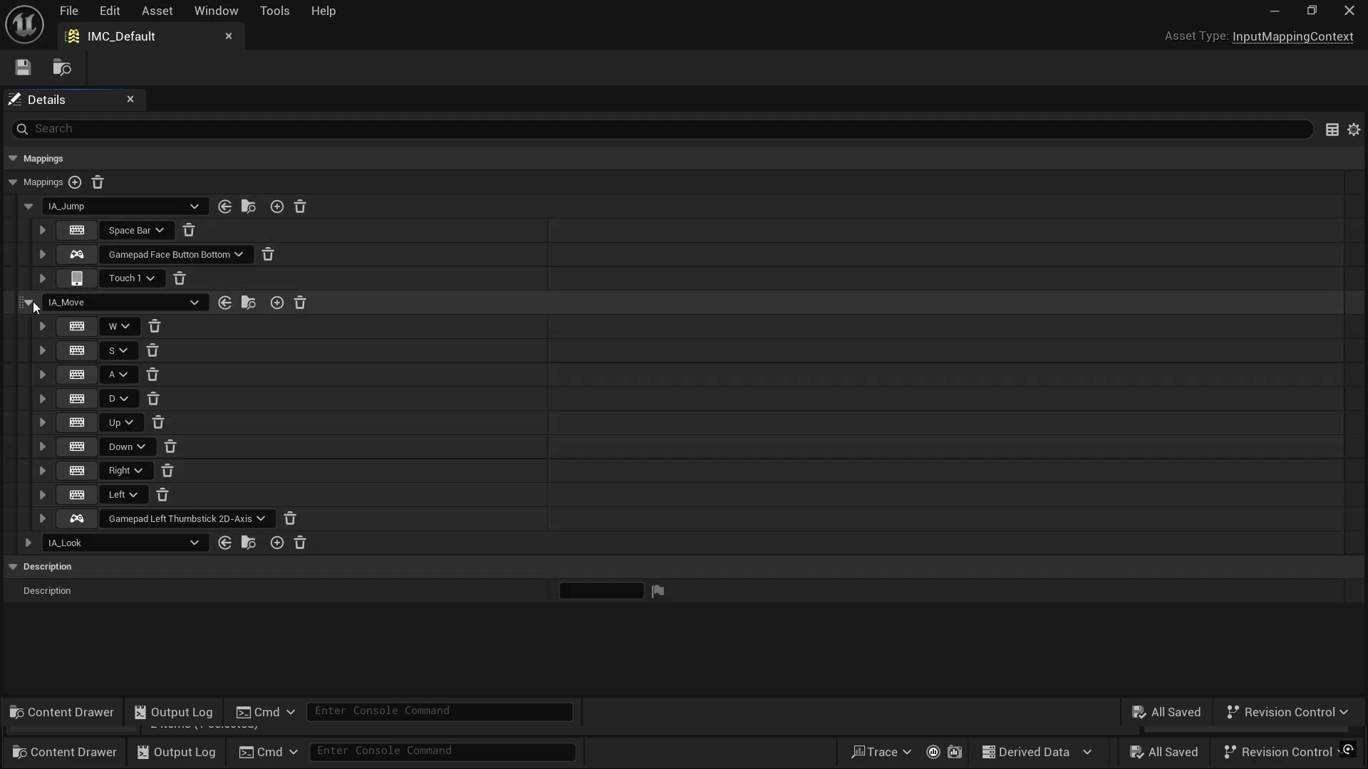
pyautogui.click(28, 543)
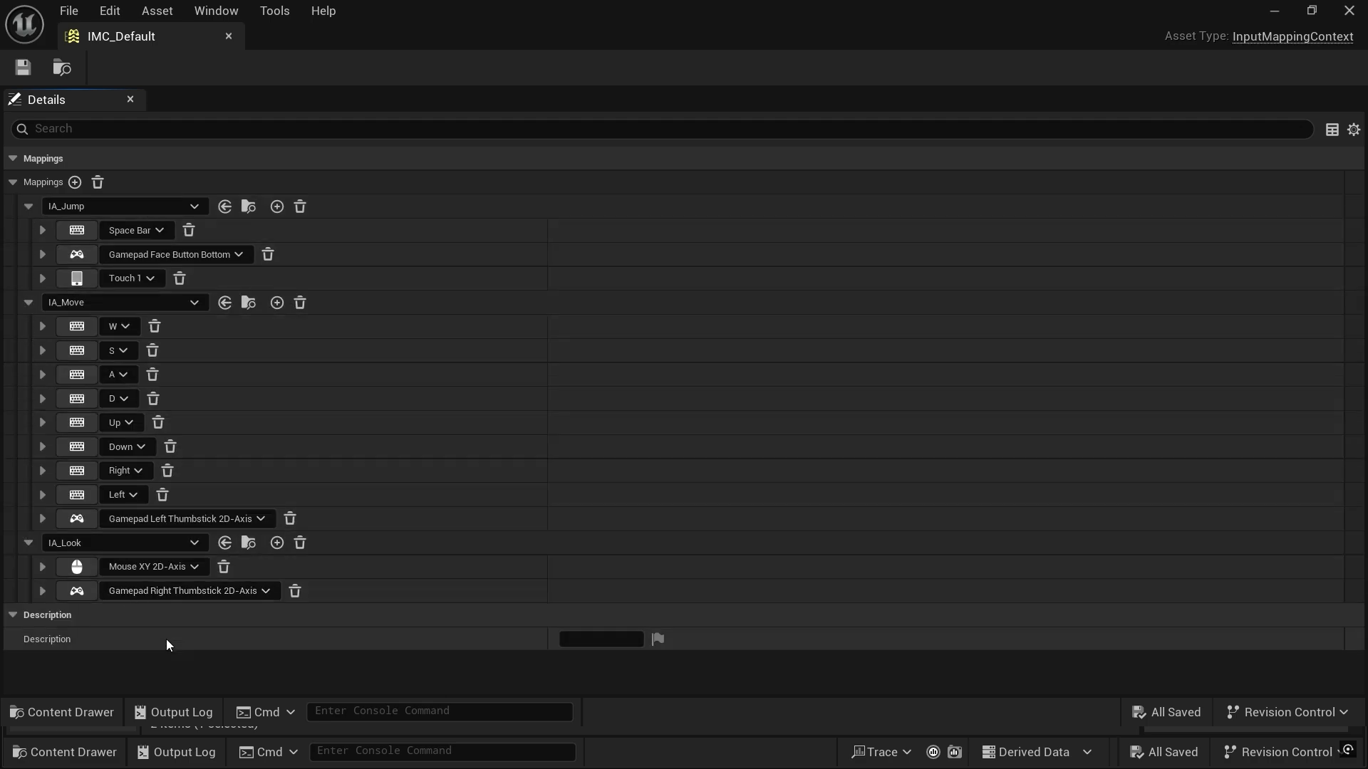
pyautogui.click(1301, 12)
pyautogui.moveTo(263, 167); pyautogui.dragTo(816, 130)
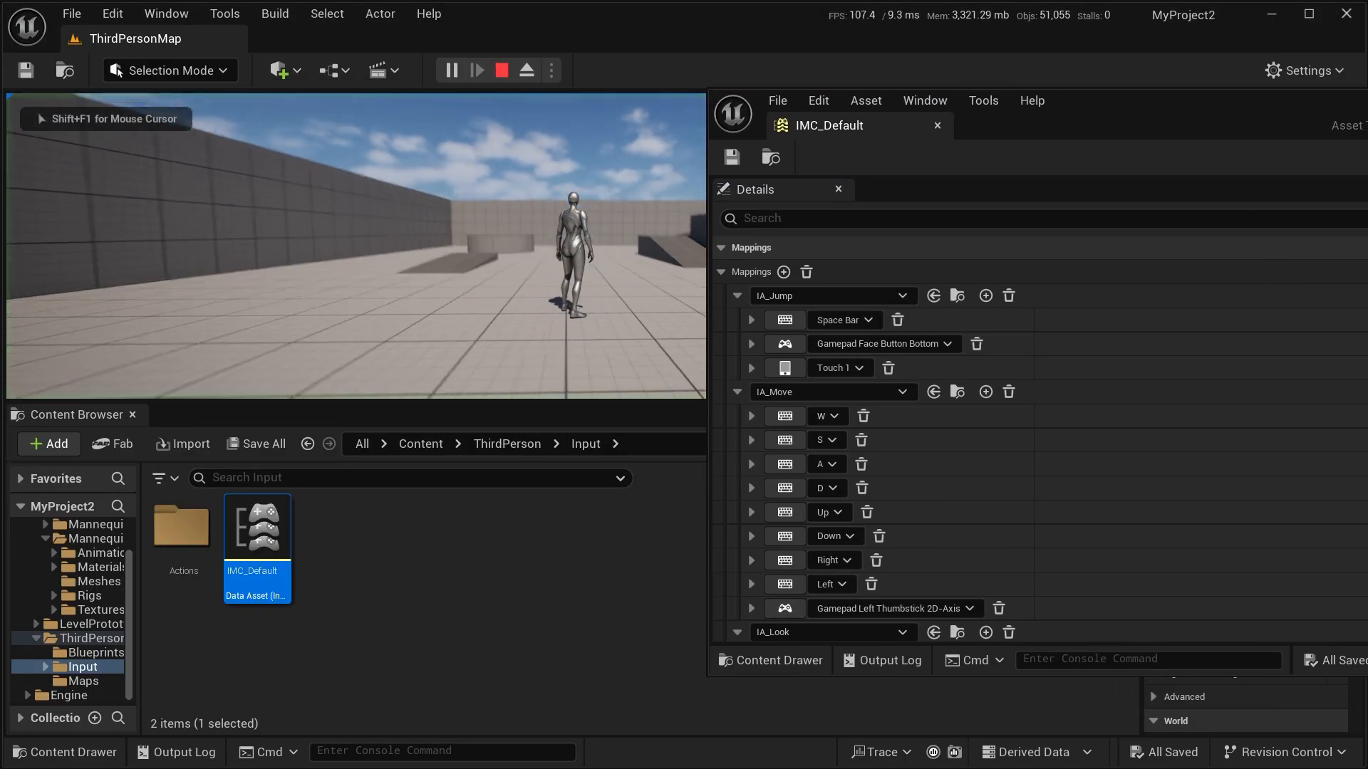
pyautogui.press('w')
pyautogui.press('d')
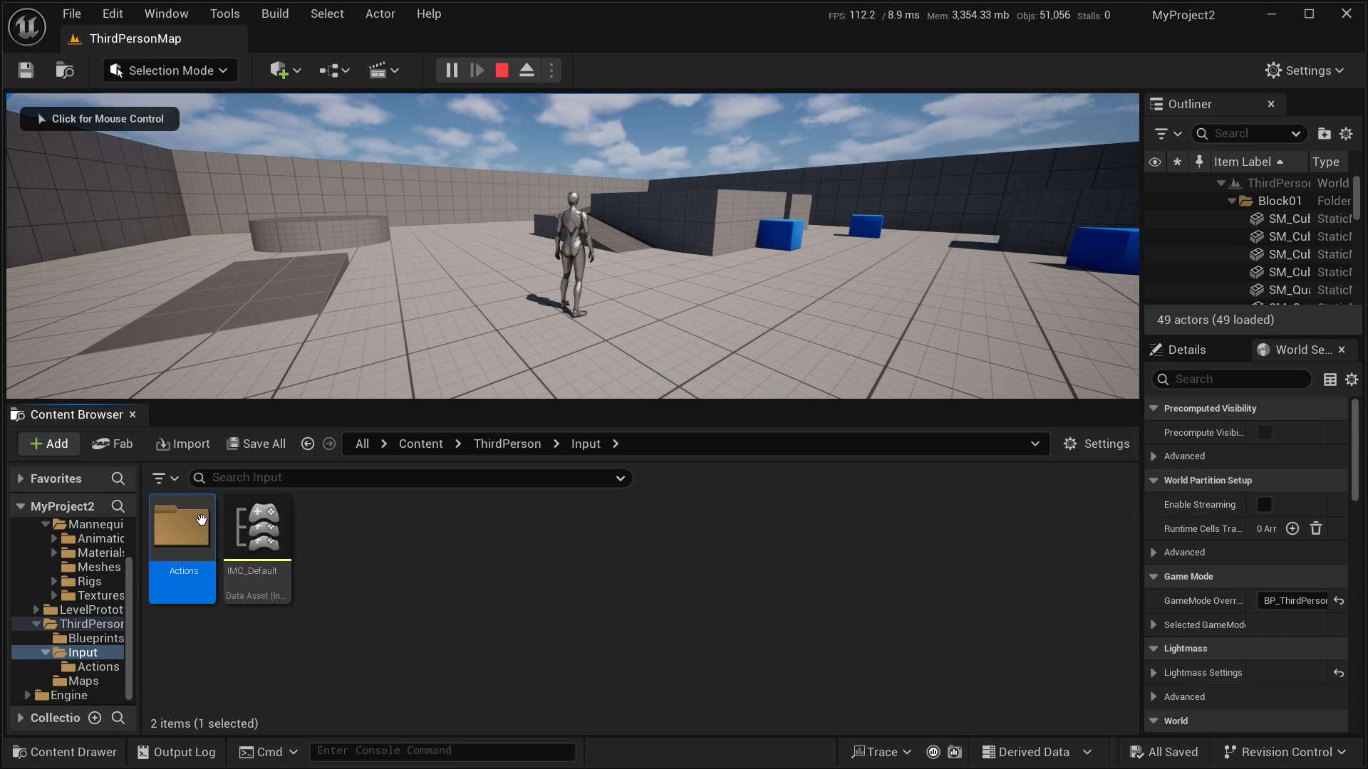
# Inspect the IA_Jump action's triggers and open the IA_Look action from the Actions folder
pyautogui.doubleClick(201, 520)
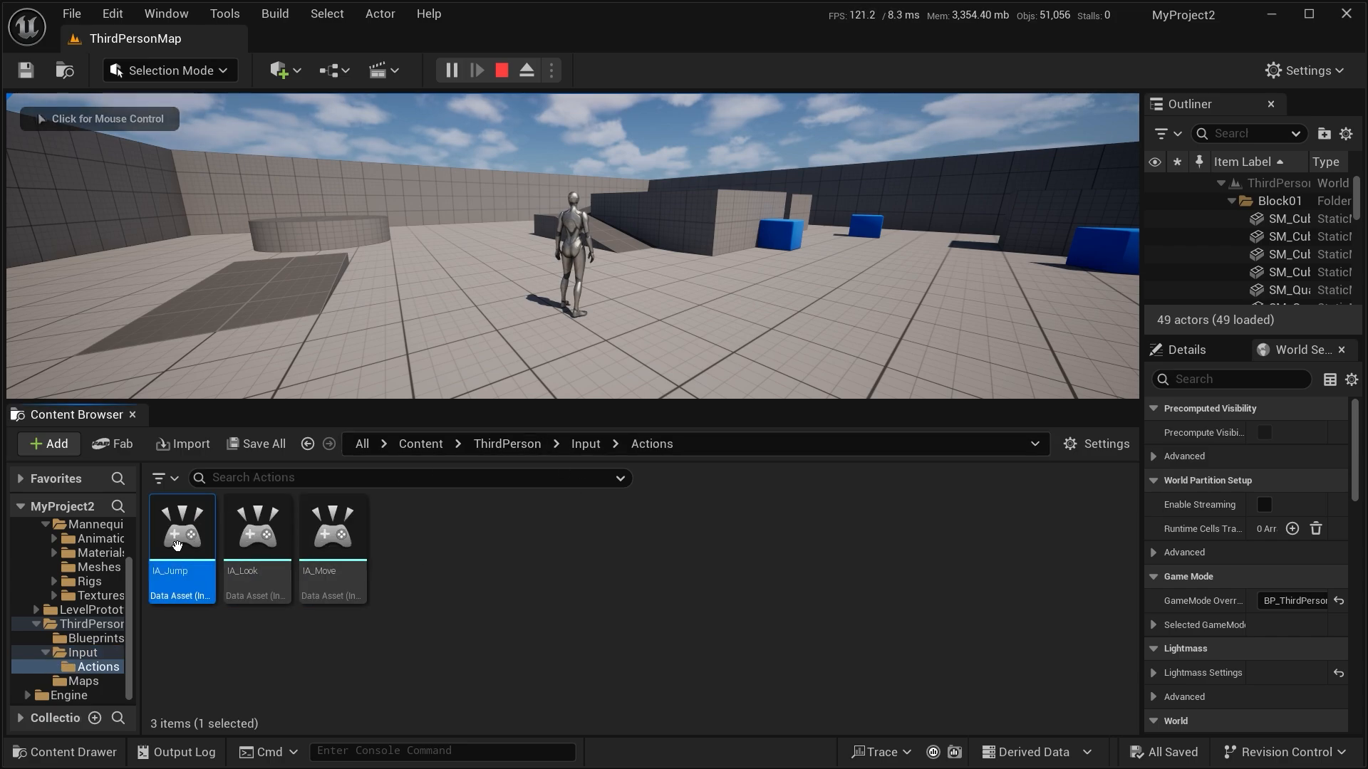
pyautogui.doubleClick(177, 545)
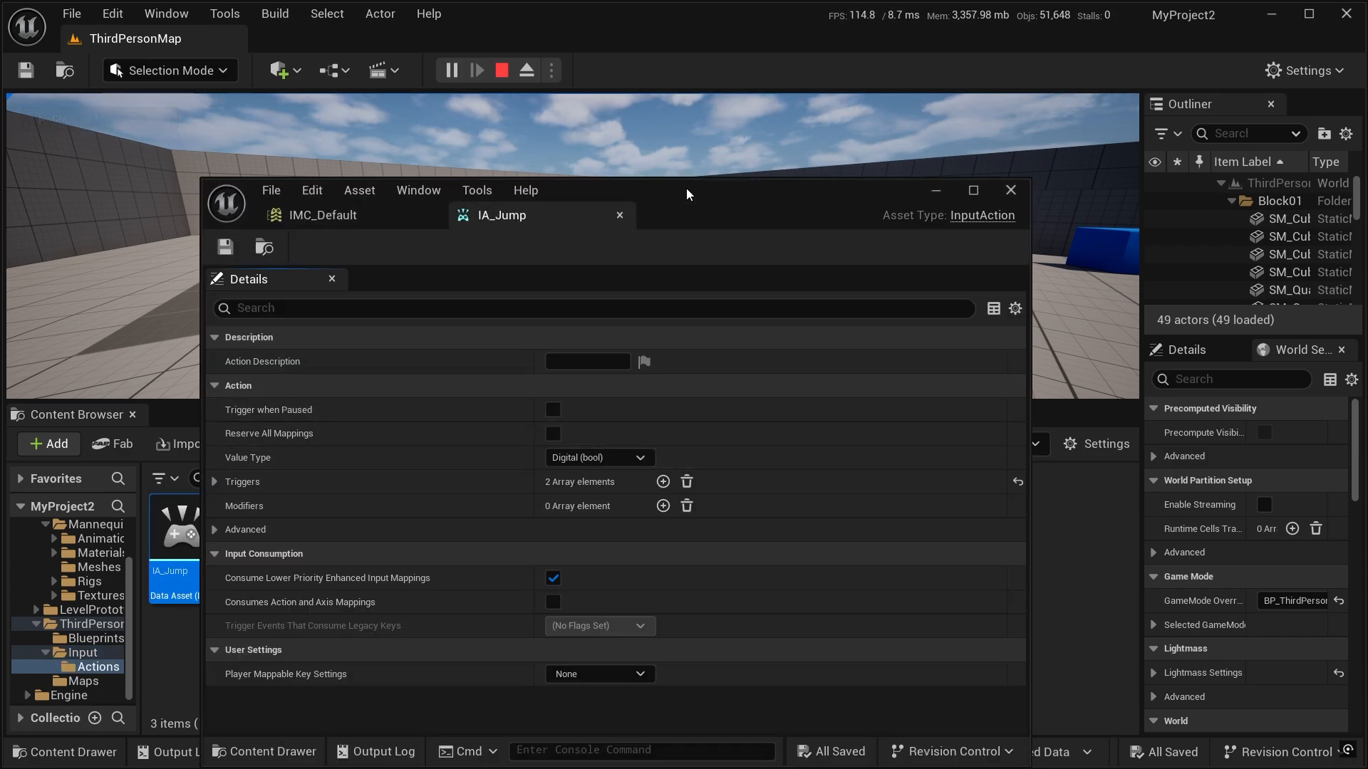
pyautogui.moveTo(687, 194); pyautogui.dragTo(795, 79)
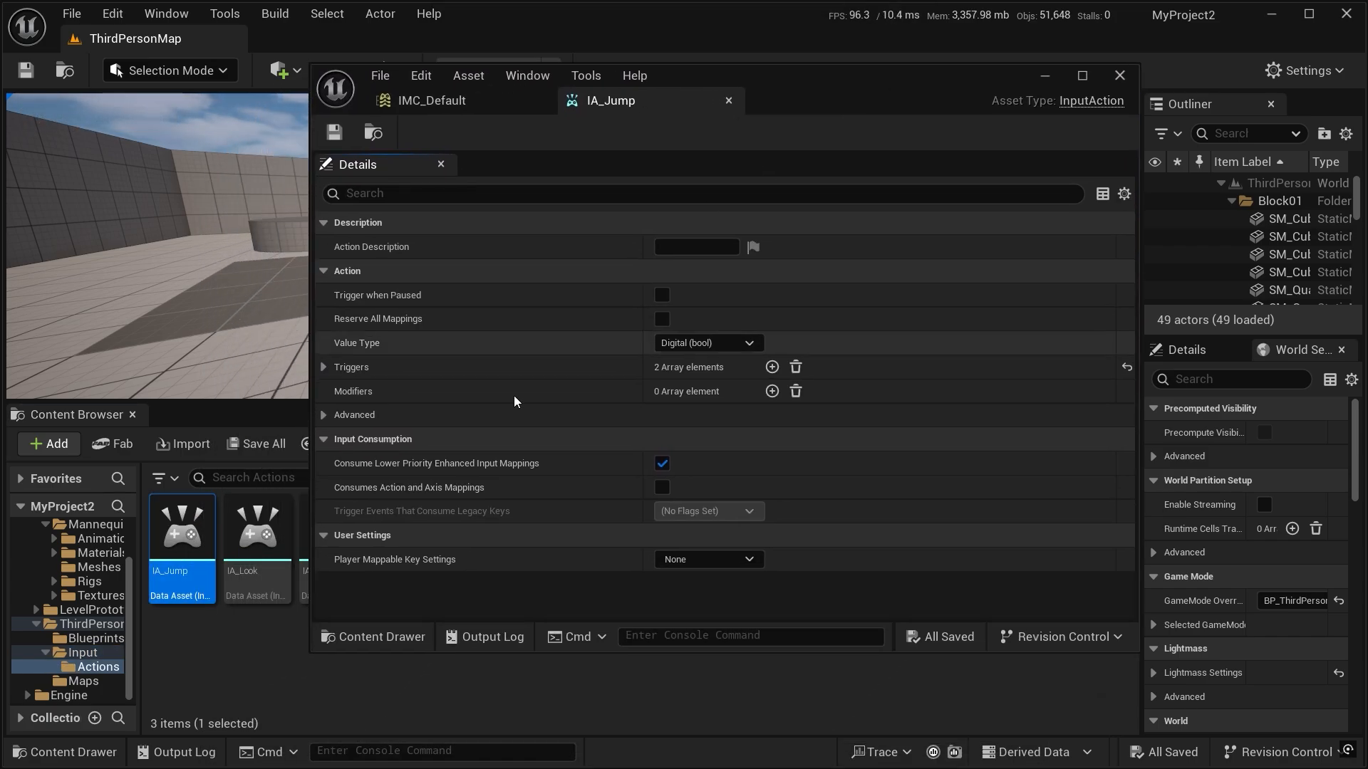
pyautogui.click(323, 367)
pyautogui.doubleClick(257, 530)
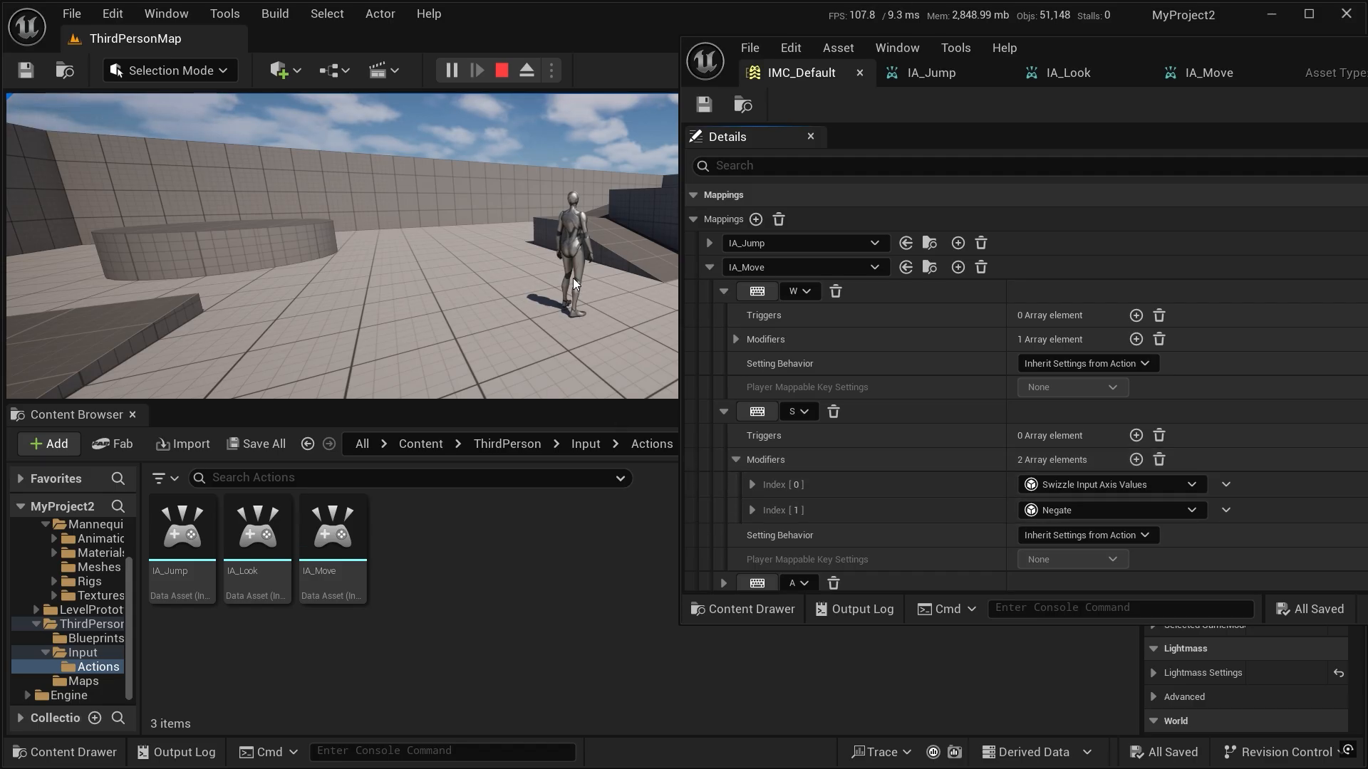
pyautogui.click(563, 297)
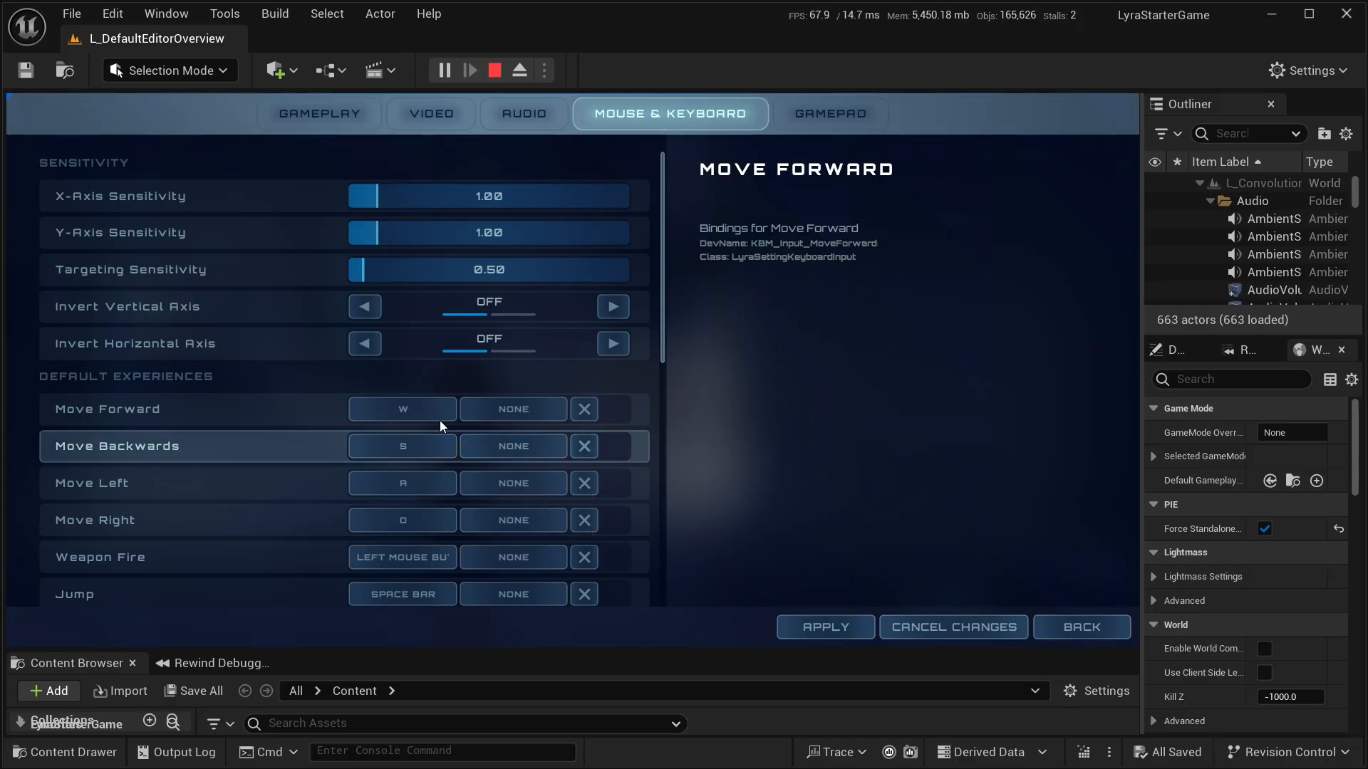
# Rebind the movement keys in the Lyra game's keyboard settings, with Move Left on J and Move Right on L, and apply
pyautogui.click(441, 419)
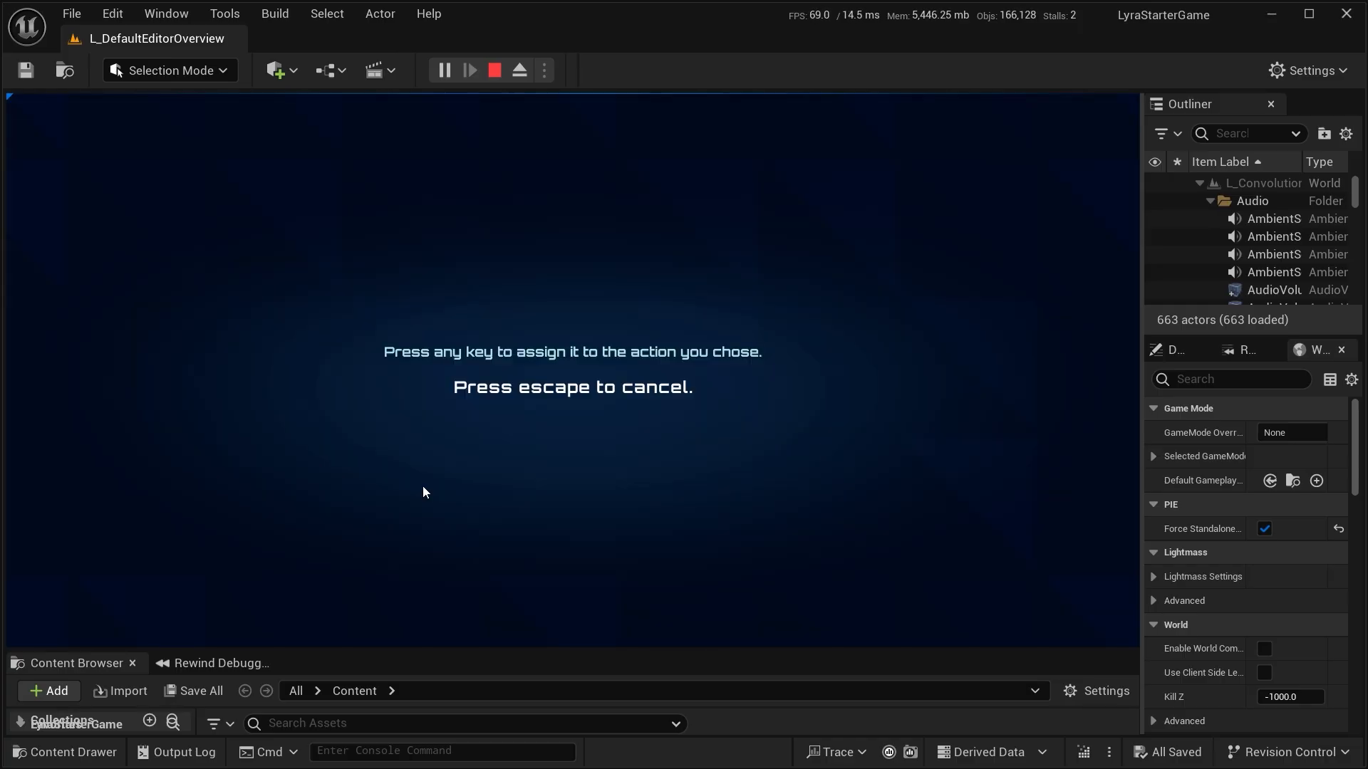
pyautogui.press('j')
pyautogui.click(415, 521)
pyautogui.press('l')
pyautogui.click(844, 625)
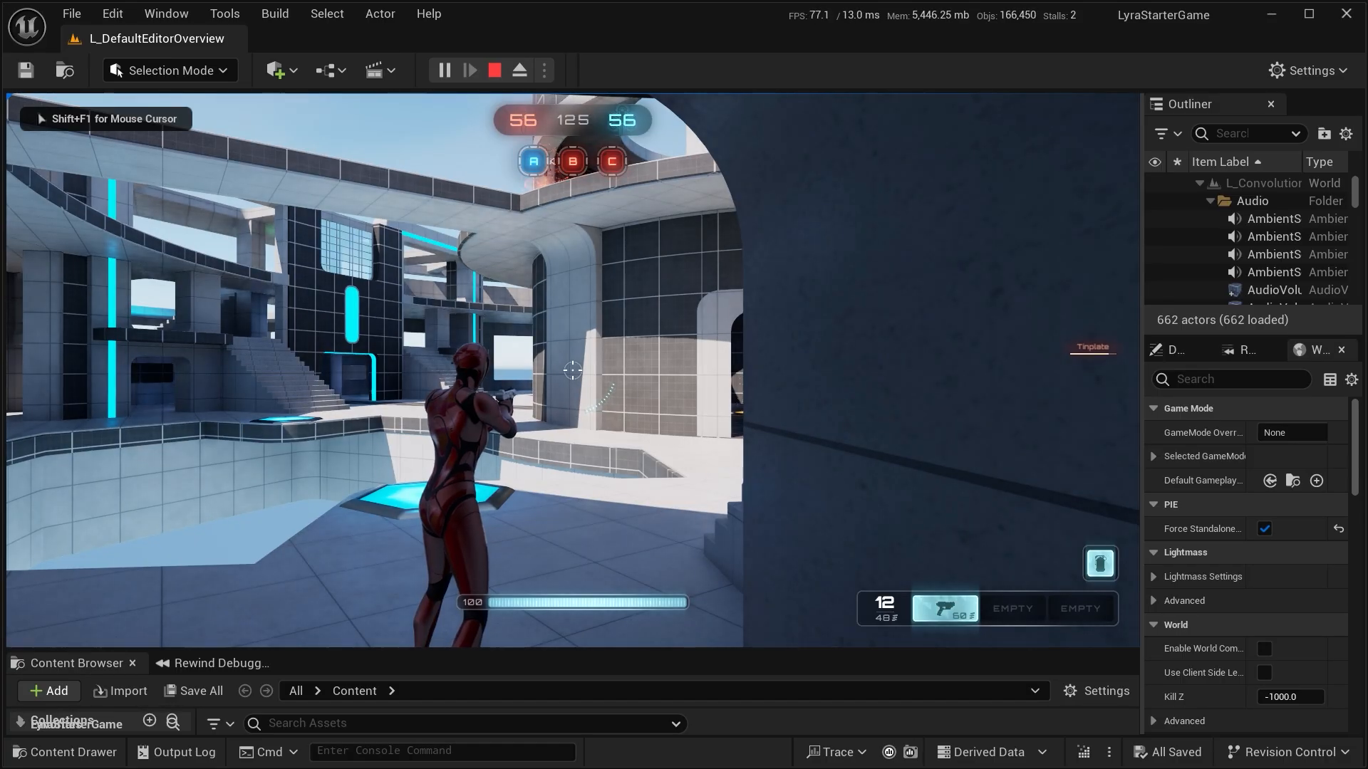
# Test the rebound movement controls by running the character around the level
pyautogui.press('i')
pyautogui.press('j')
pyautogui.press('l')
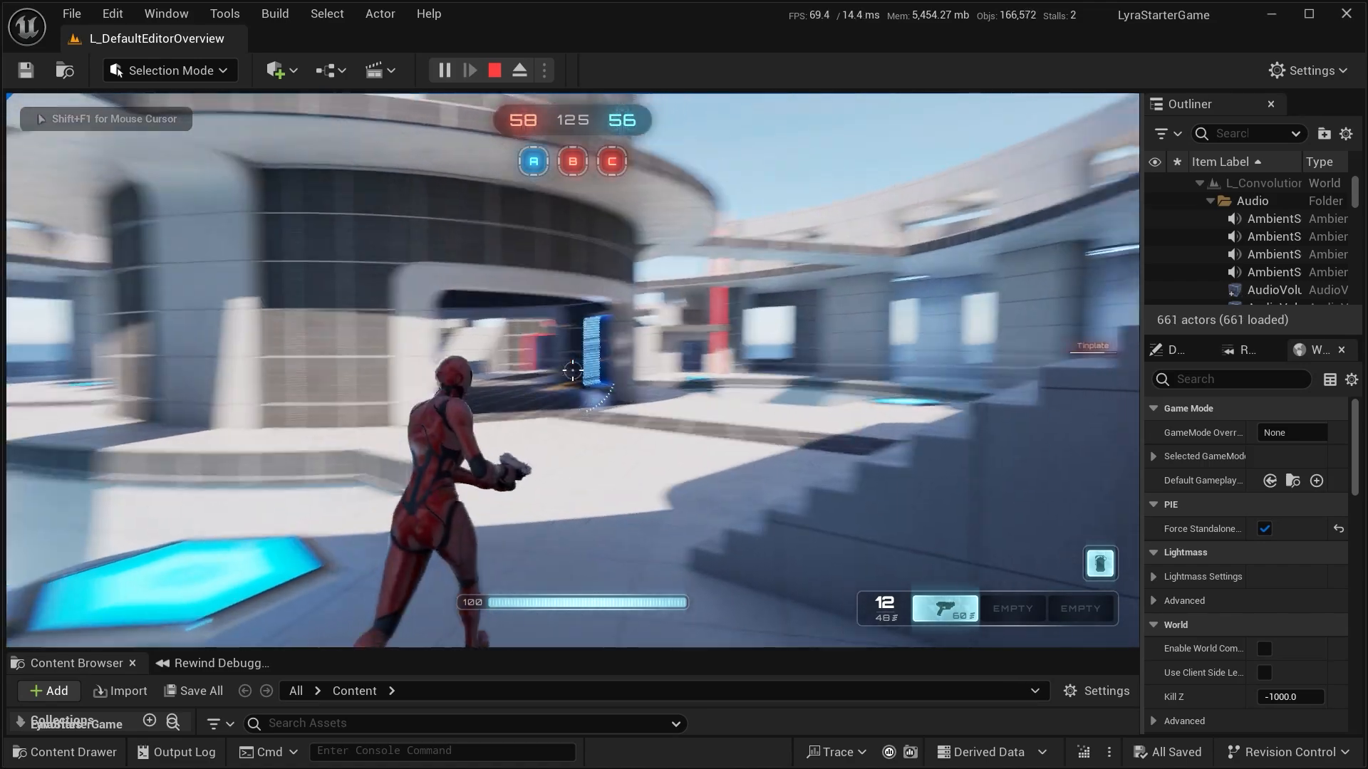
pyautogui.press('i')
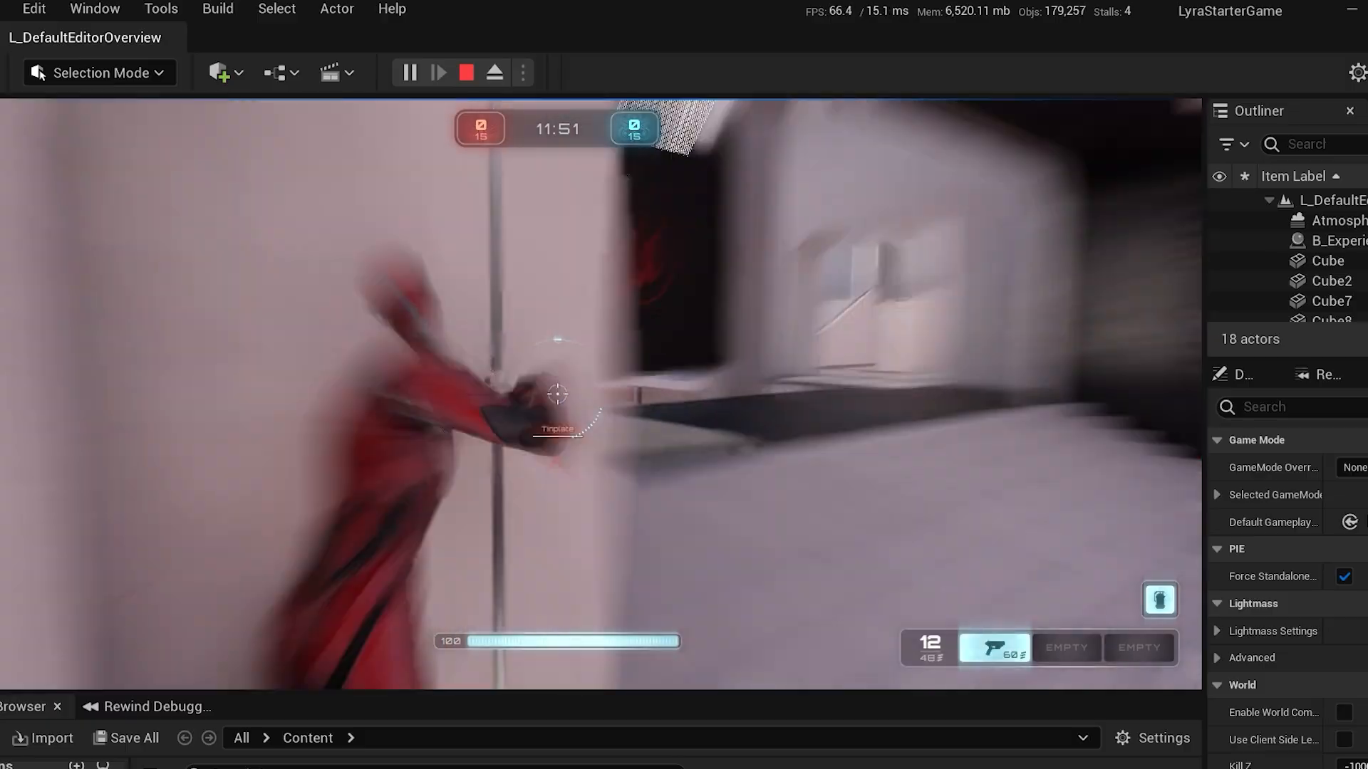
# Run the character forward through the building in the running match
pyautogui.press('w')
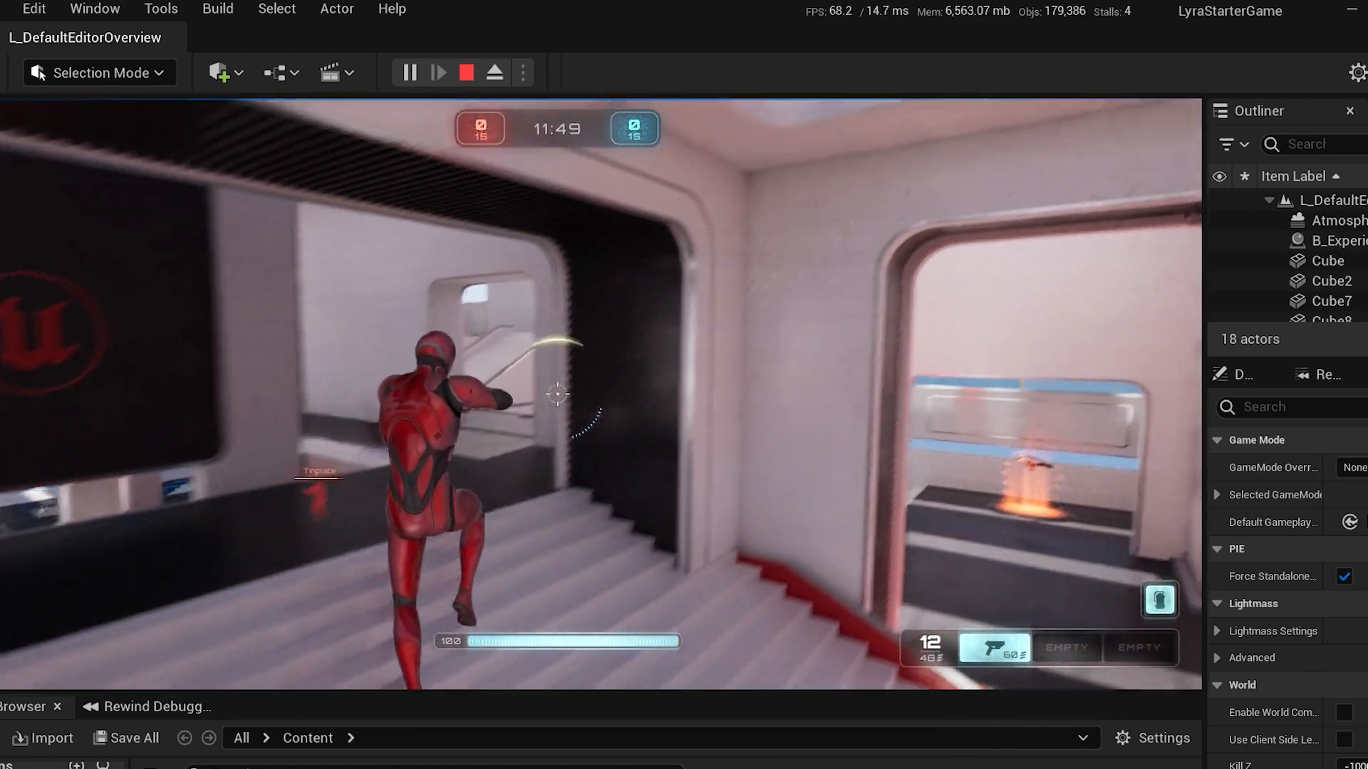
pyautogui.press('w')
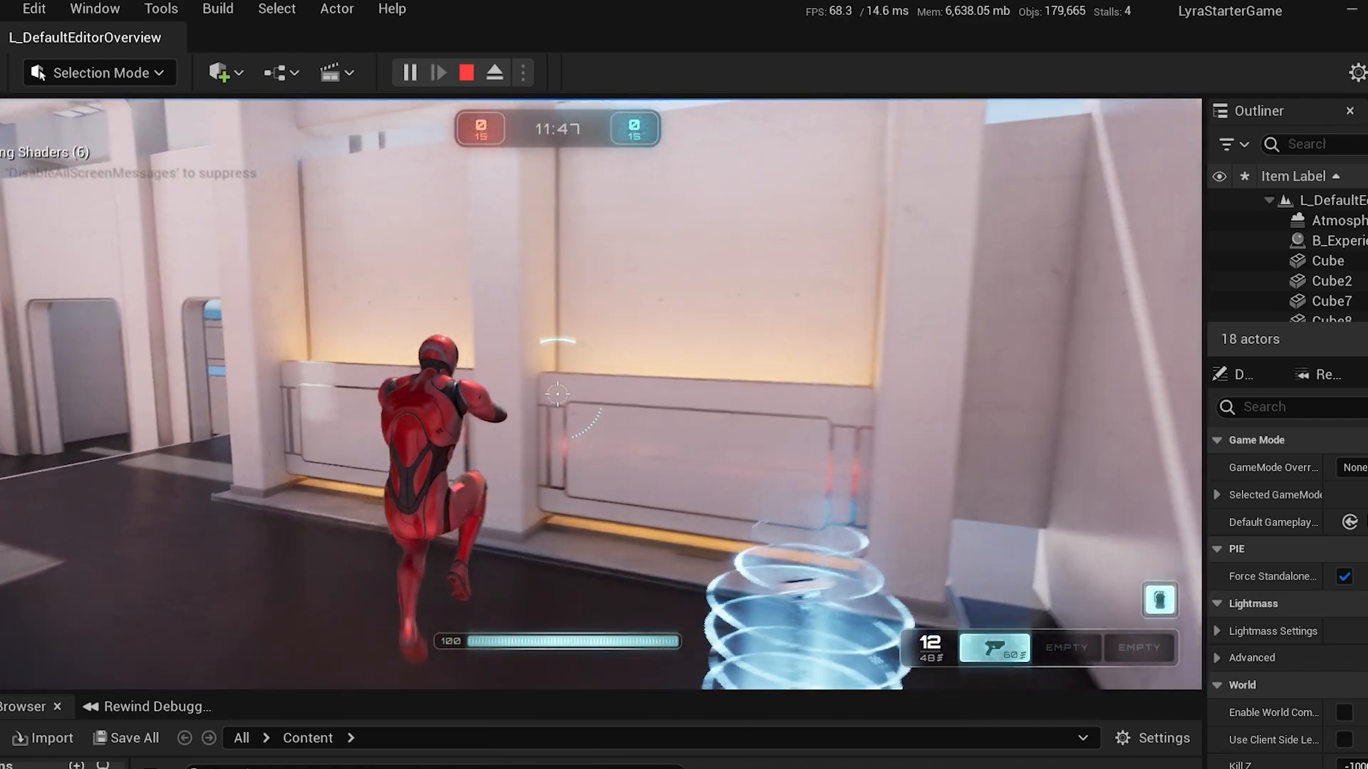
pyautogui.press('w')
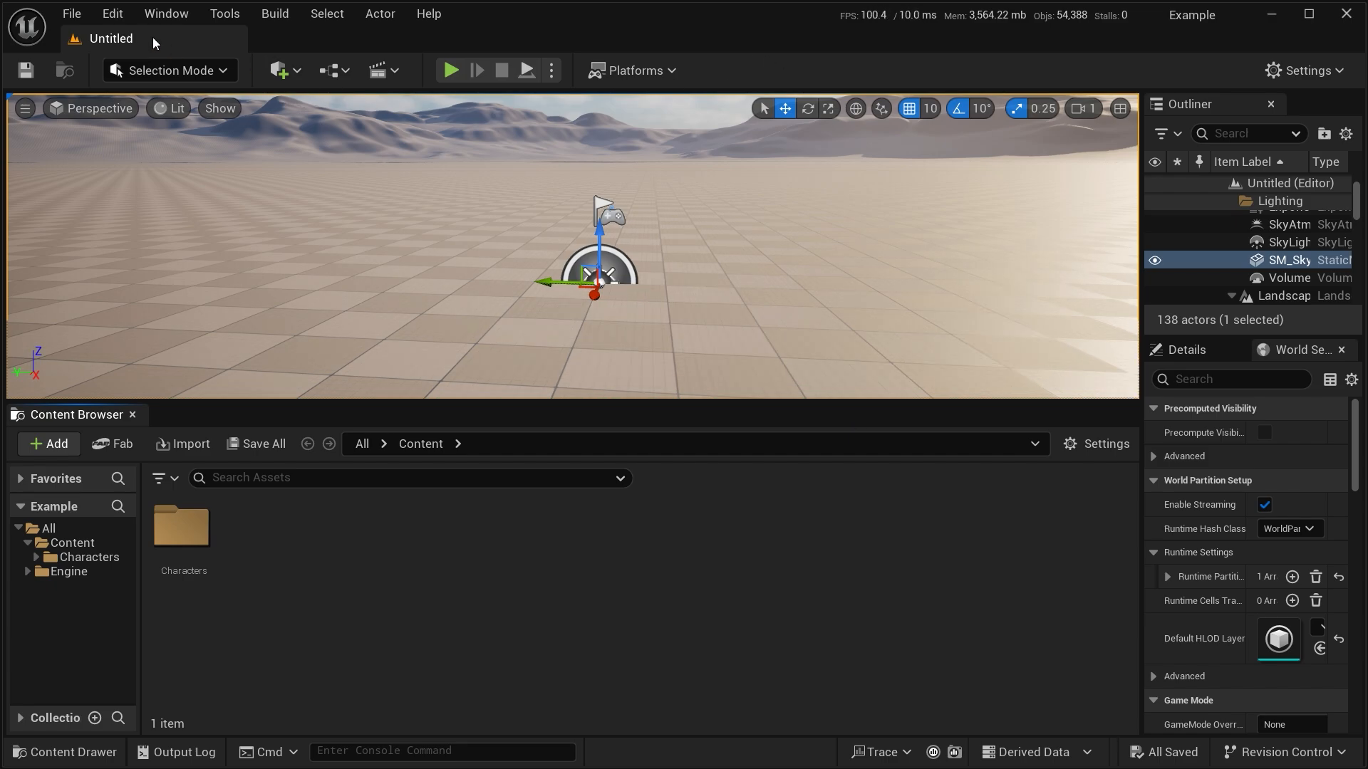
# Open the Example project's plugin list and search it for "enha"
pyautogui.click(114, 14)
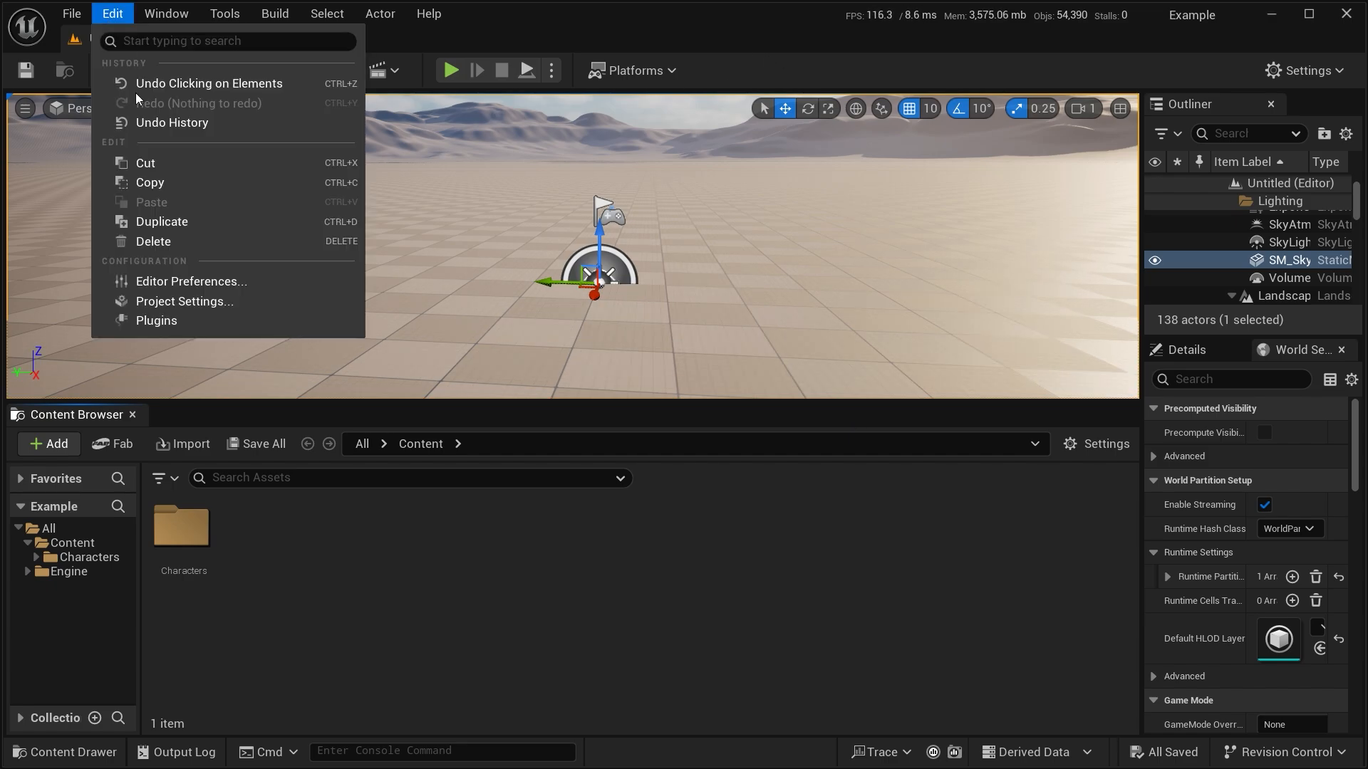
pyautogui.click(168, 321)
pyautogui.write('en')
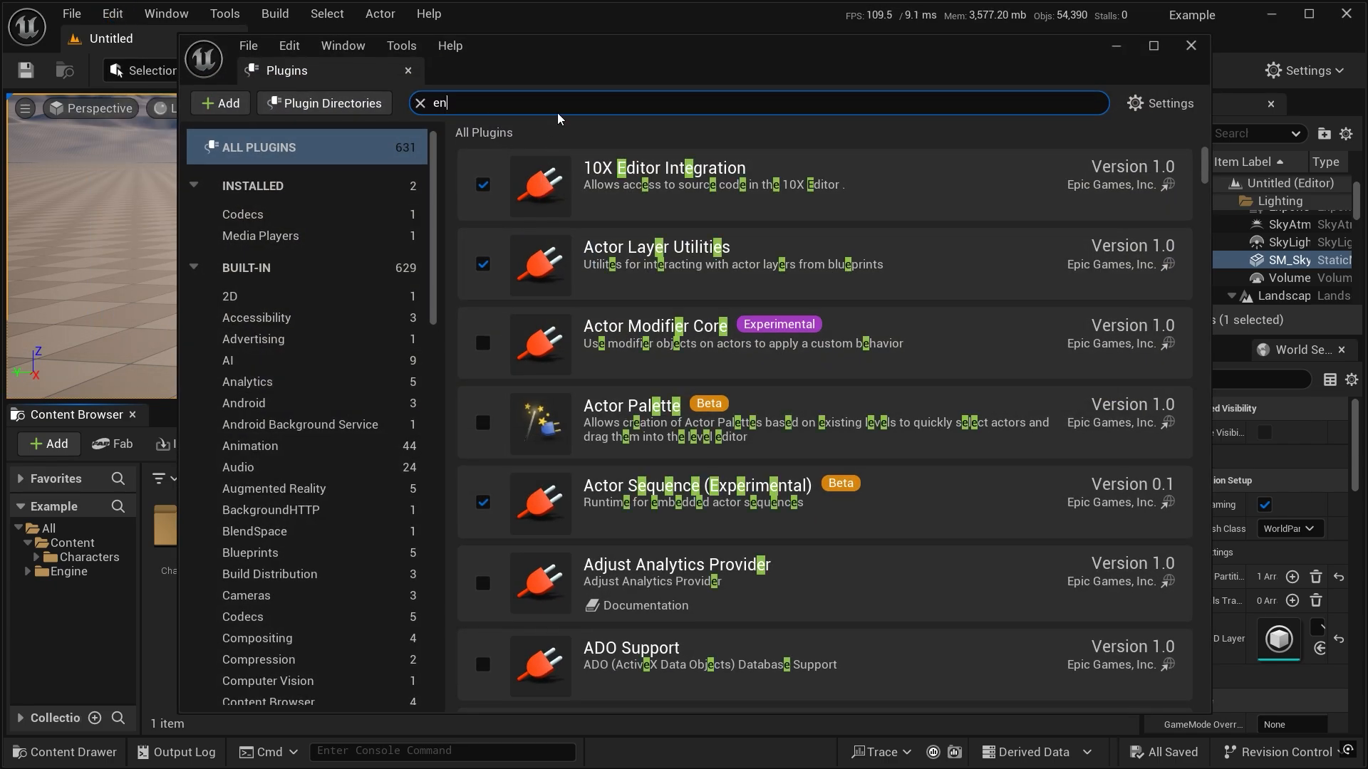
pyautogui.write('ha')
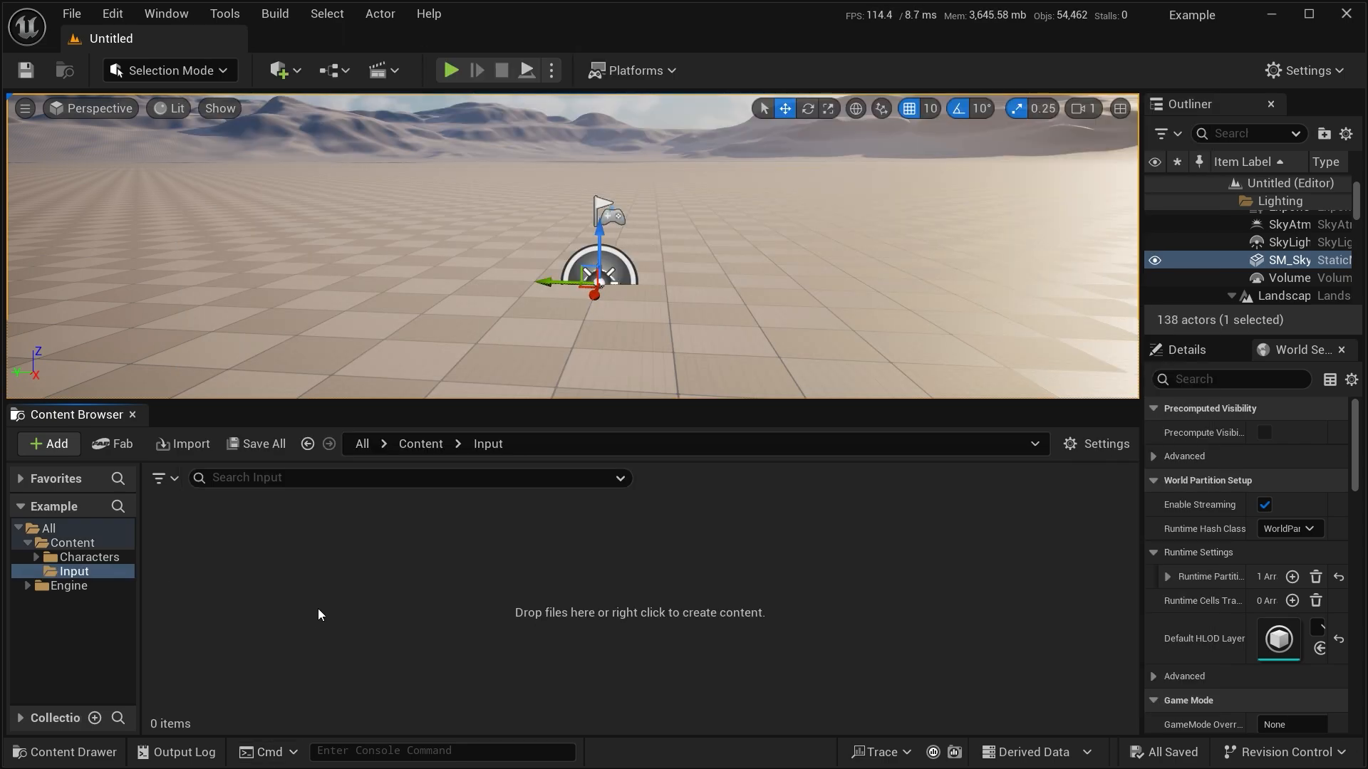
# Create a folder named Actions inside the Input folder and open it
pyautogui.rightClick(318, 614)
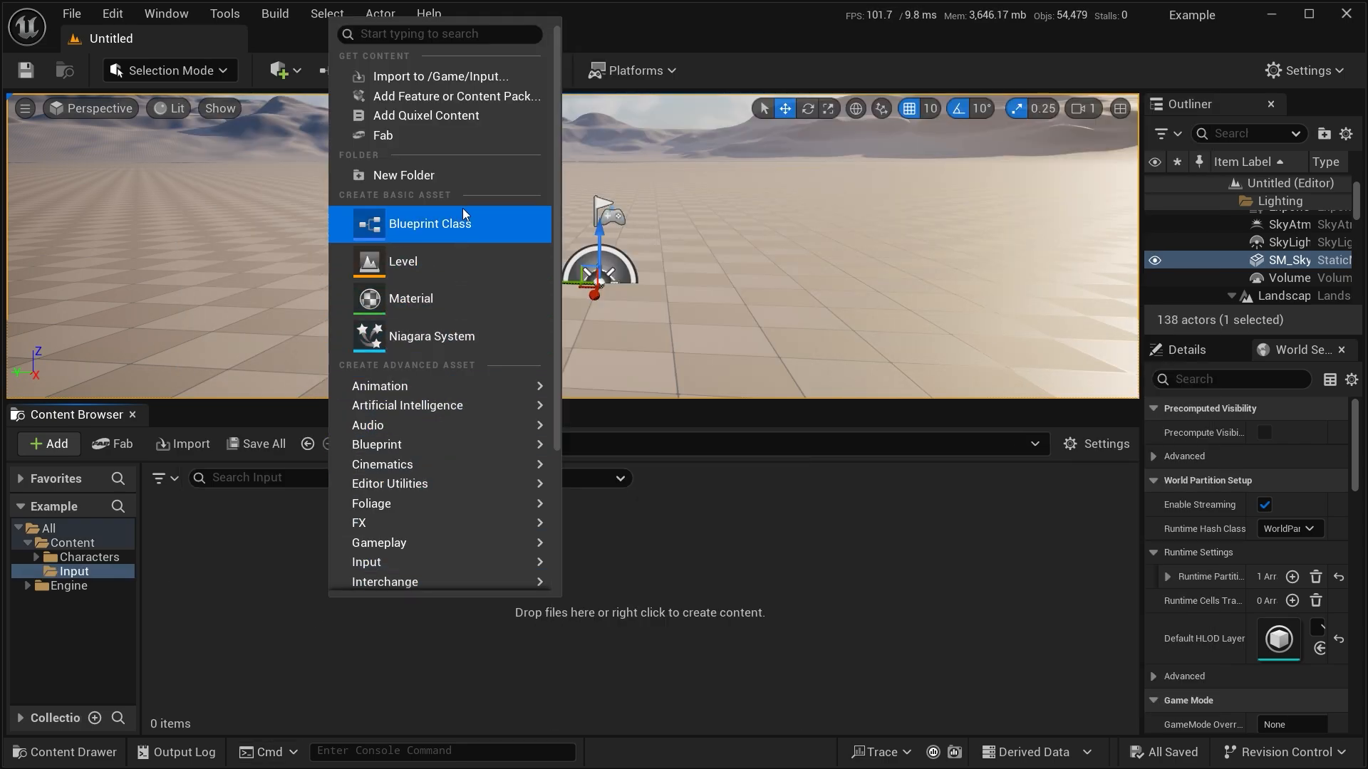
pyautogui.click(389, 181)
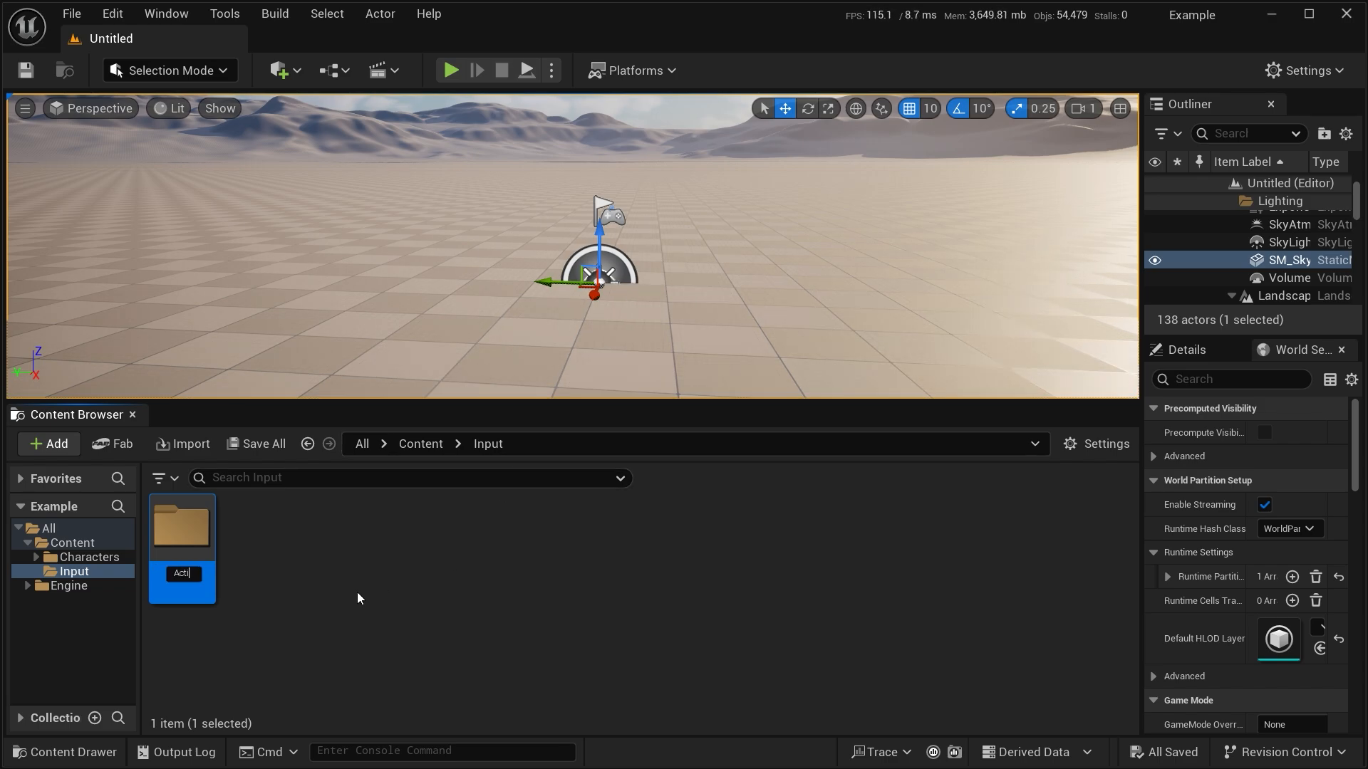
pyautogui.doubleClick(197, 530)
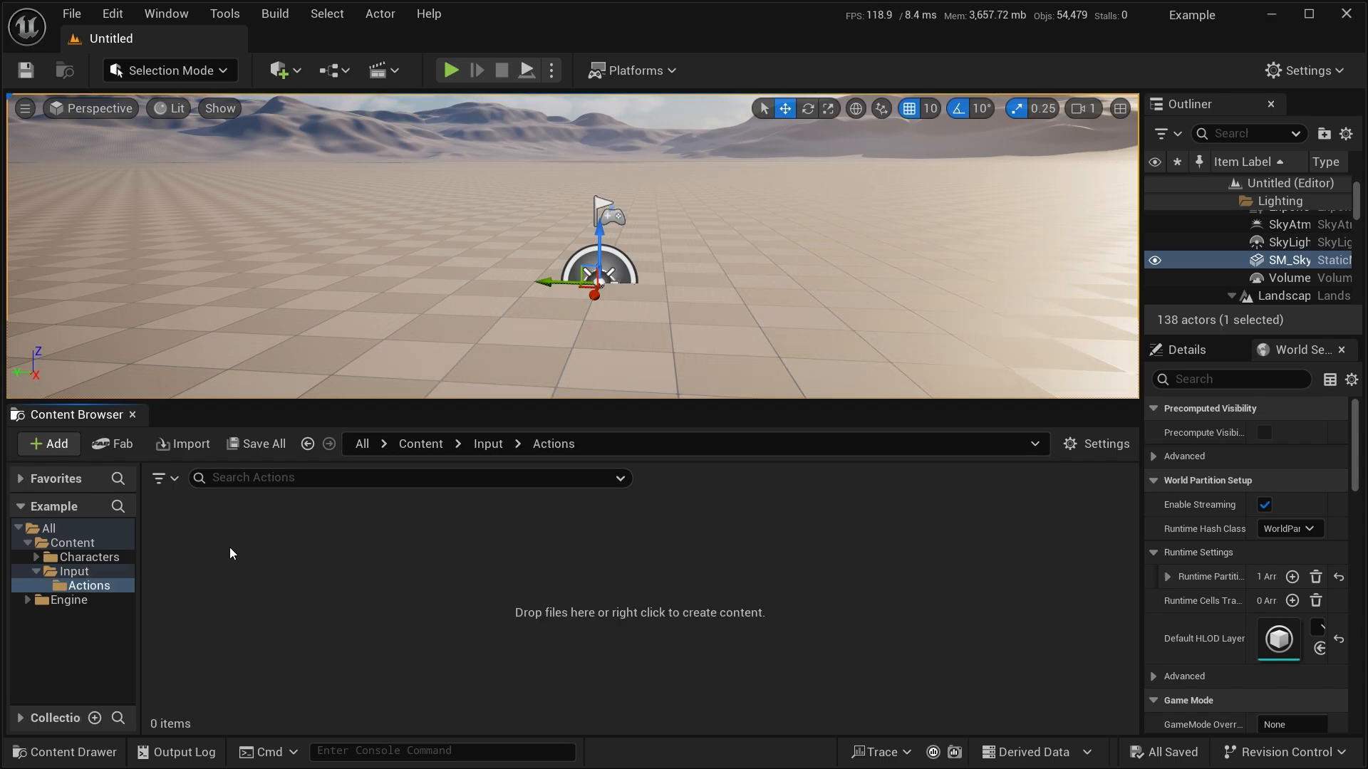
# Create an Input Action asset named IA_Move in the Actions folder
pyautogui.rightClick(288, 573)
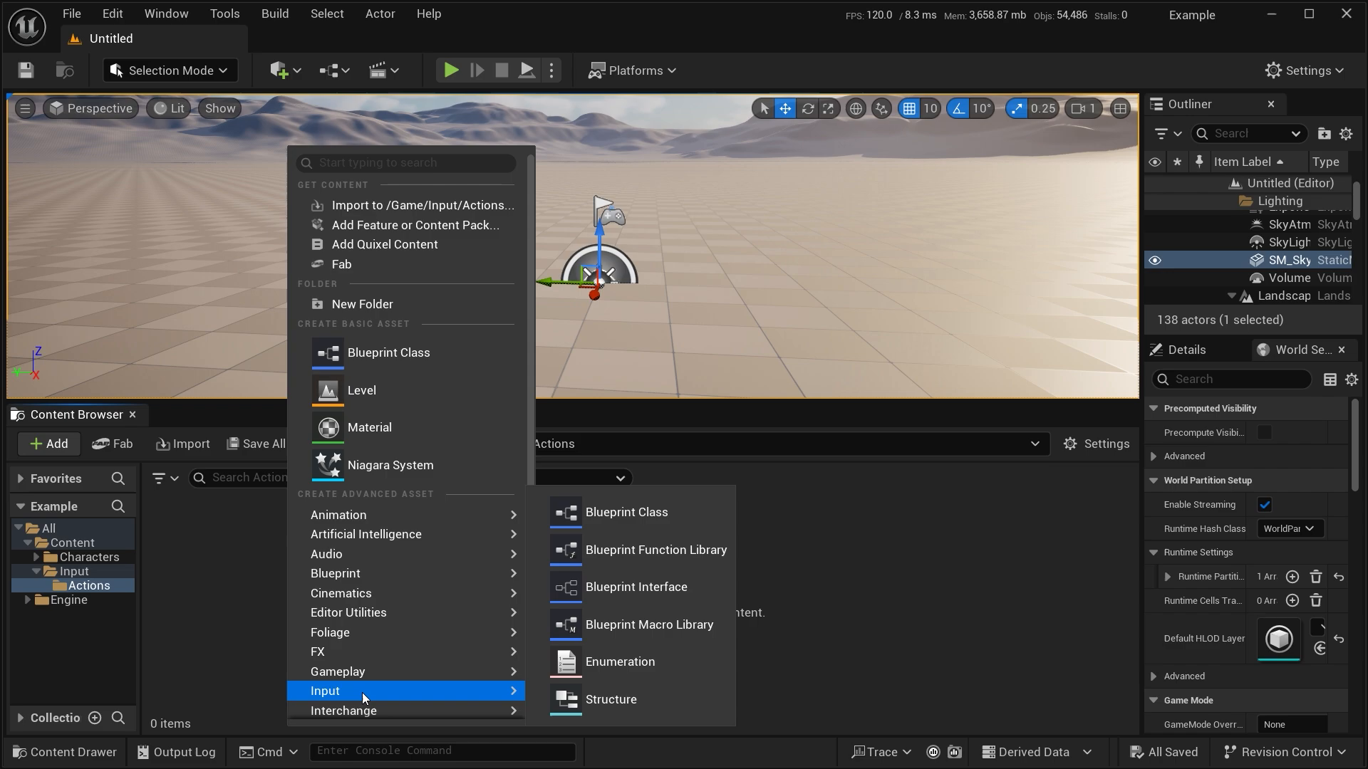
pyautogui.moveTo(363, 697)
pyautogui.click(611, 625)
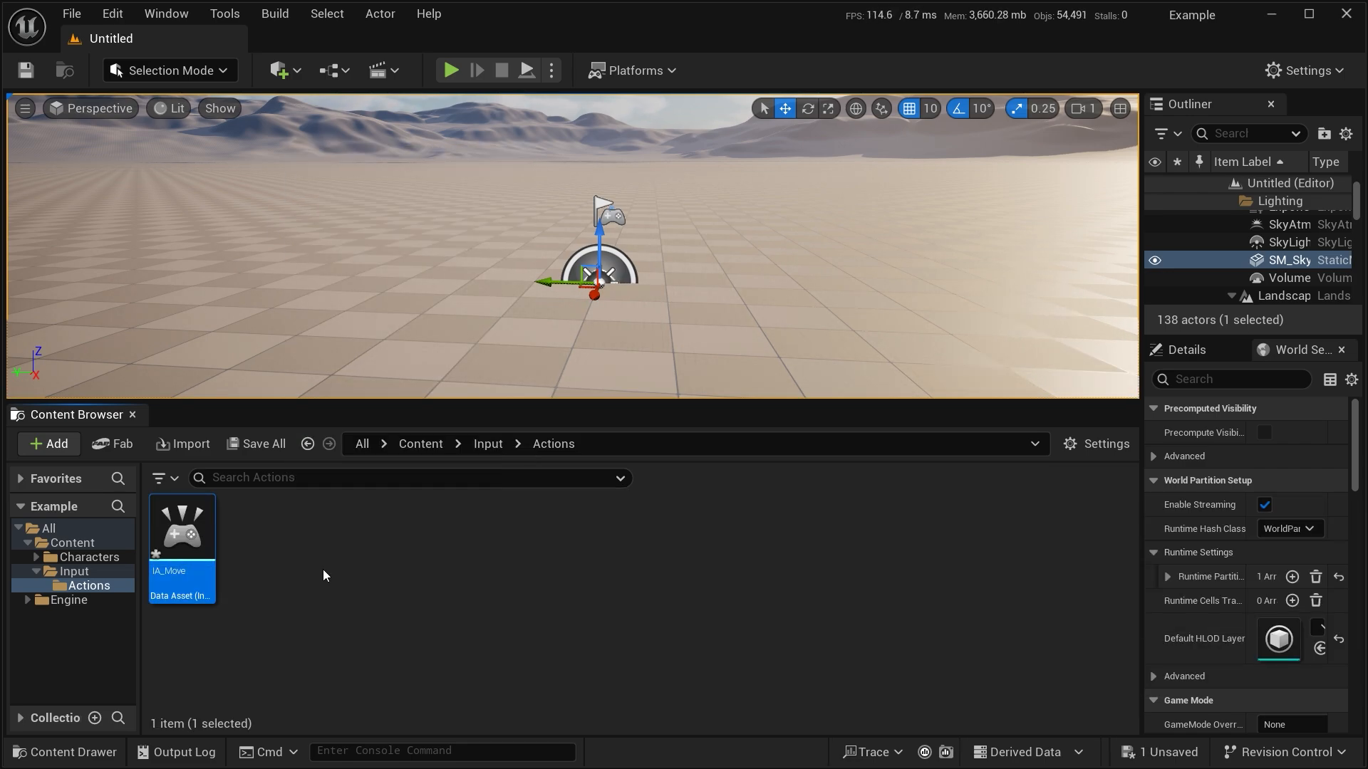
# Duplicate IA_Move twice, naming the copies IA_Look and IA_Jump
pyautogui.hotkey('ctrl', 'd')
pyautogui.write('IA_Look')
pyautogui.press('Return')
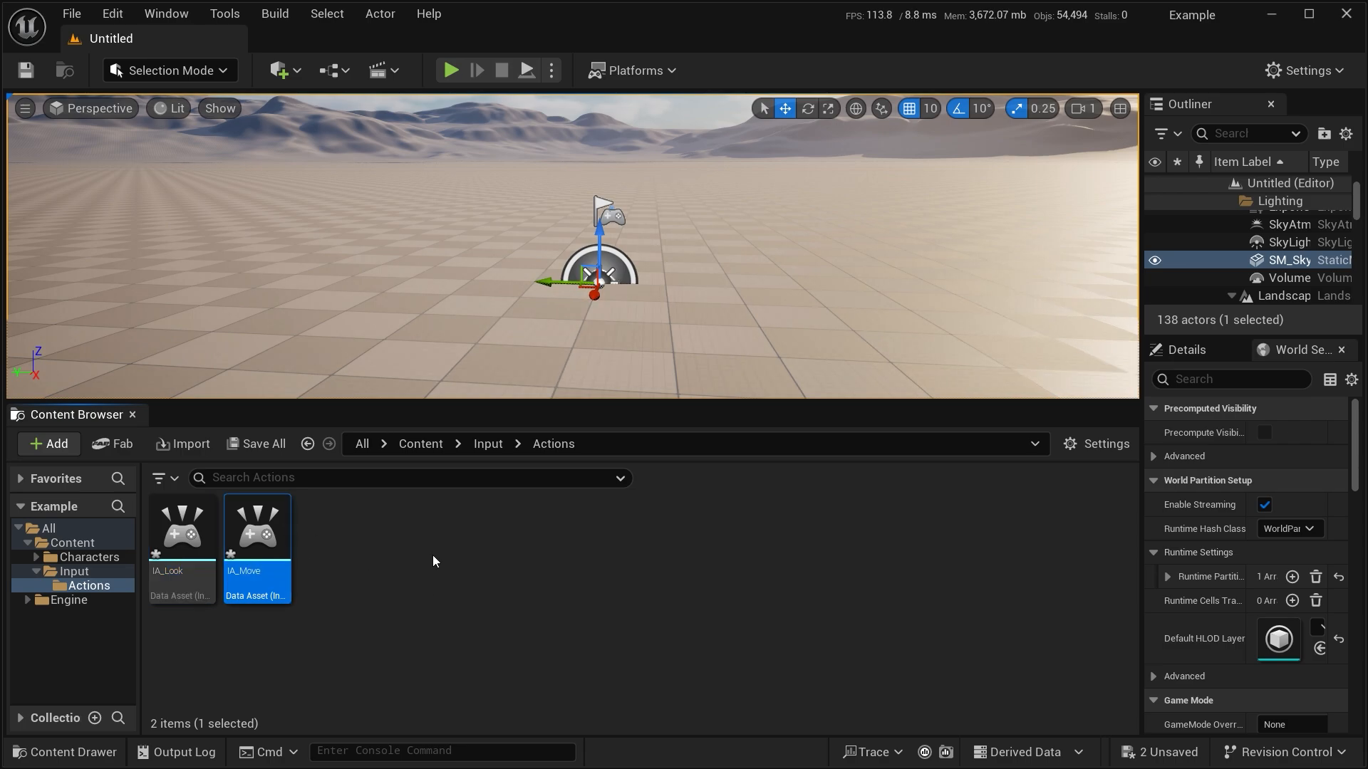
pyautogui.hotkey('ctrl', 'd')
pyautogui.write('IA_Jump')
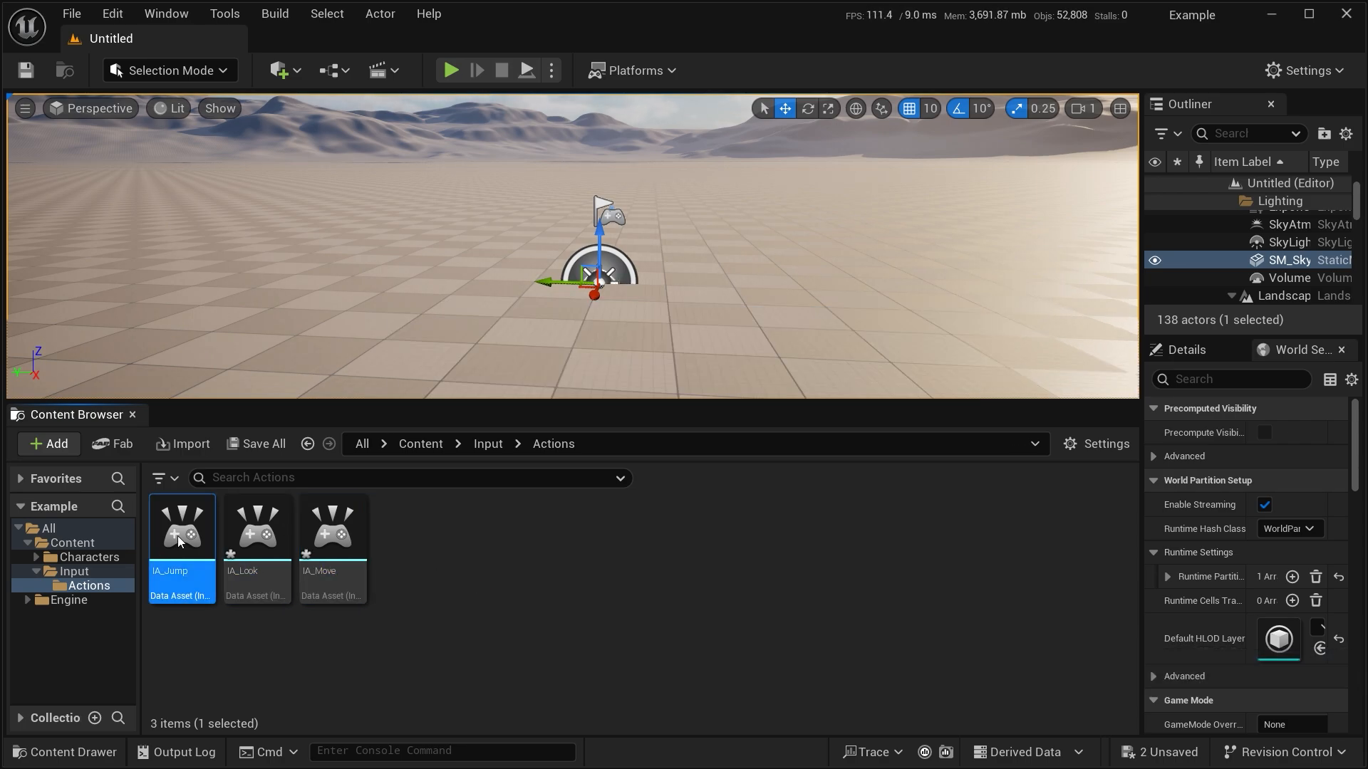
# Open the IA_Jump action and review its value type options
pyautogui.doubleClick(180, 541)
pyautogui.click(1072, 315)
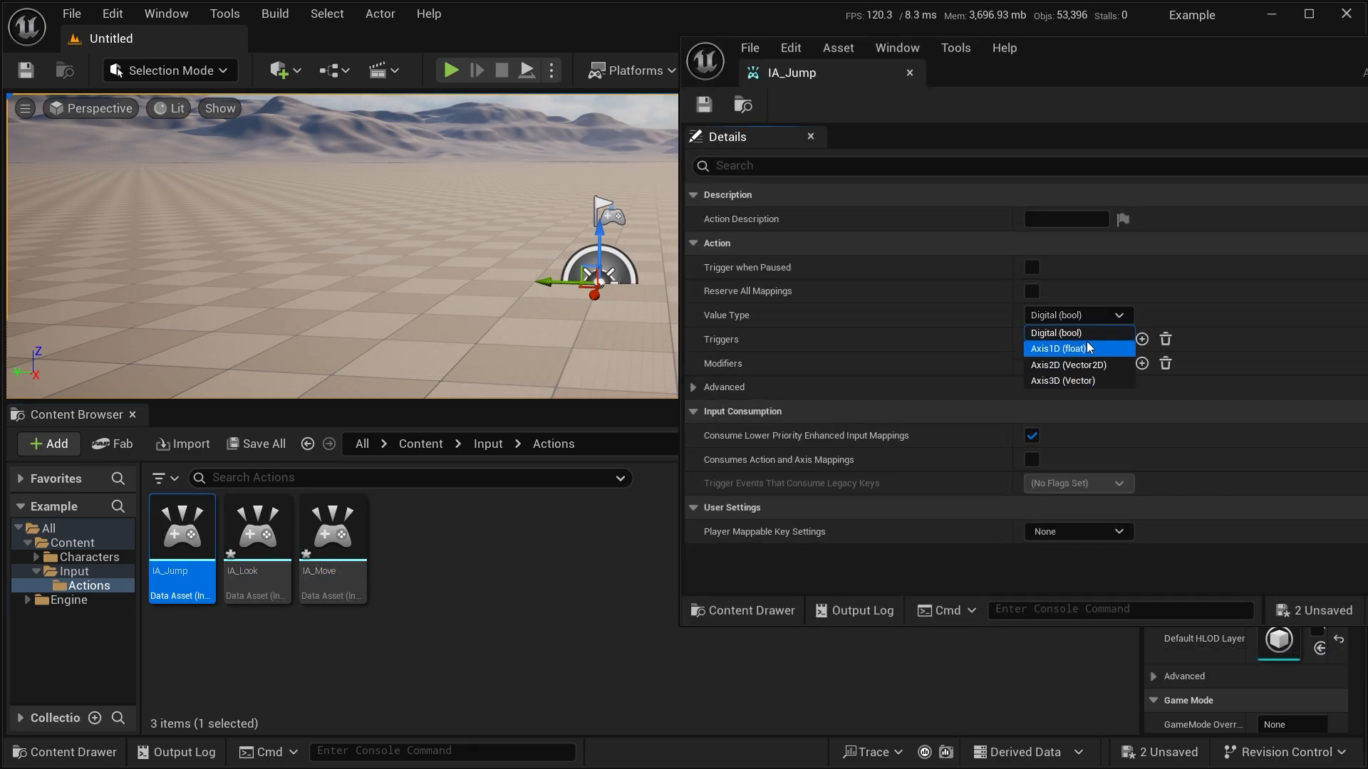
pyautogui.press('Escape')
# Open the IA_Look action and set its value type to Axis2D (Vector2D)
pyautogui.doubleClick(256, 534)
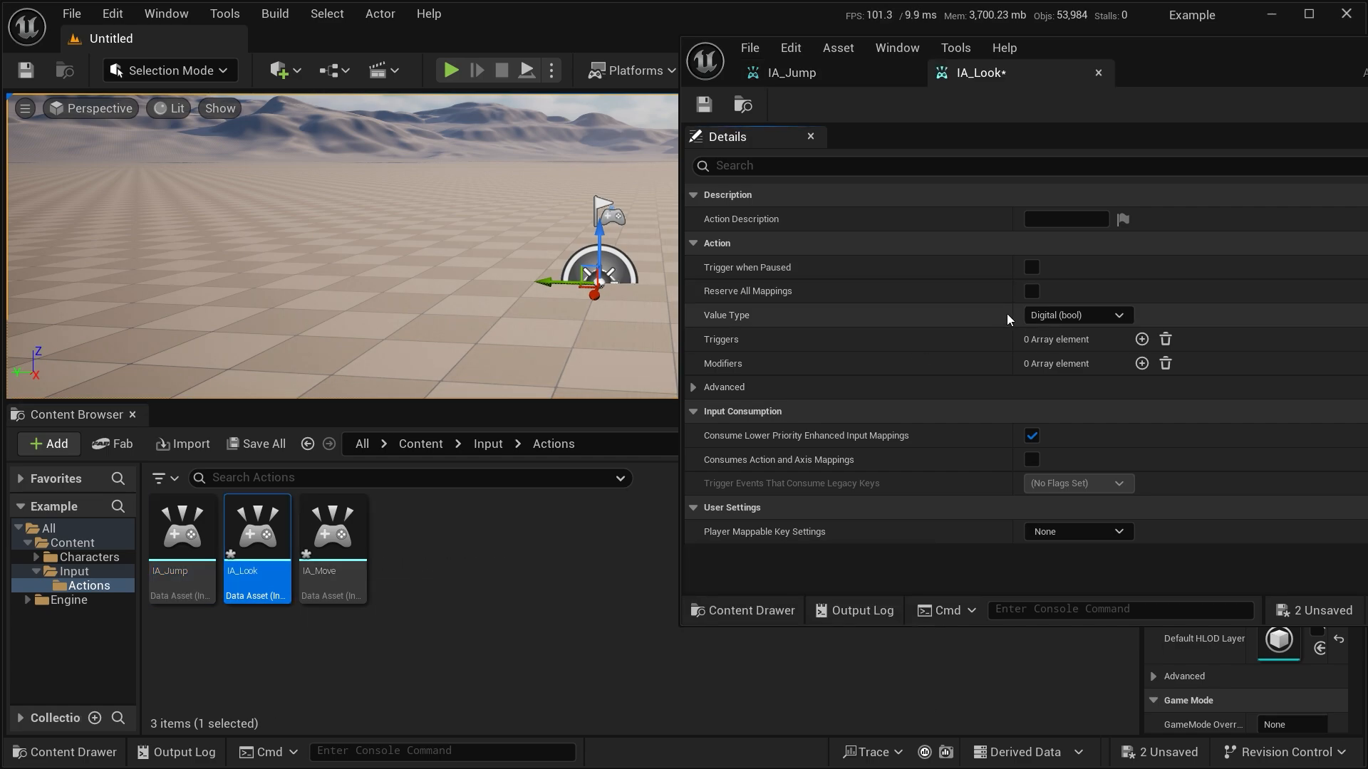
pyautogui.click(1072, 314)
pyautogui.click(1088, 364)
pyautogui.click(497, 686)
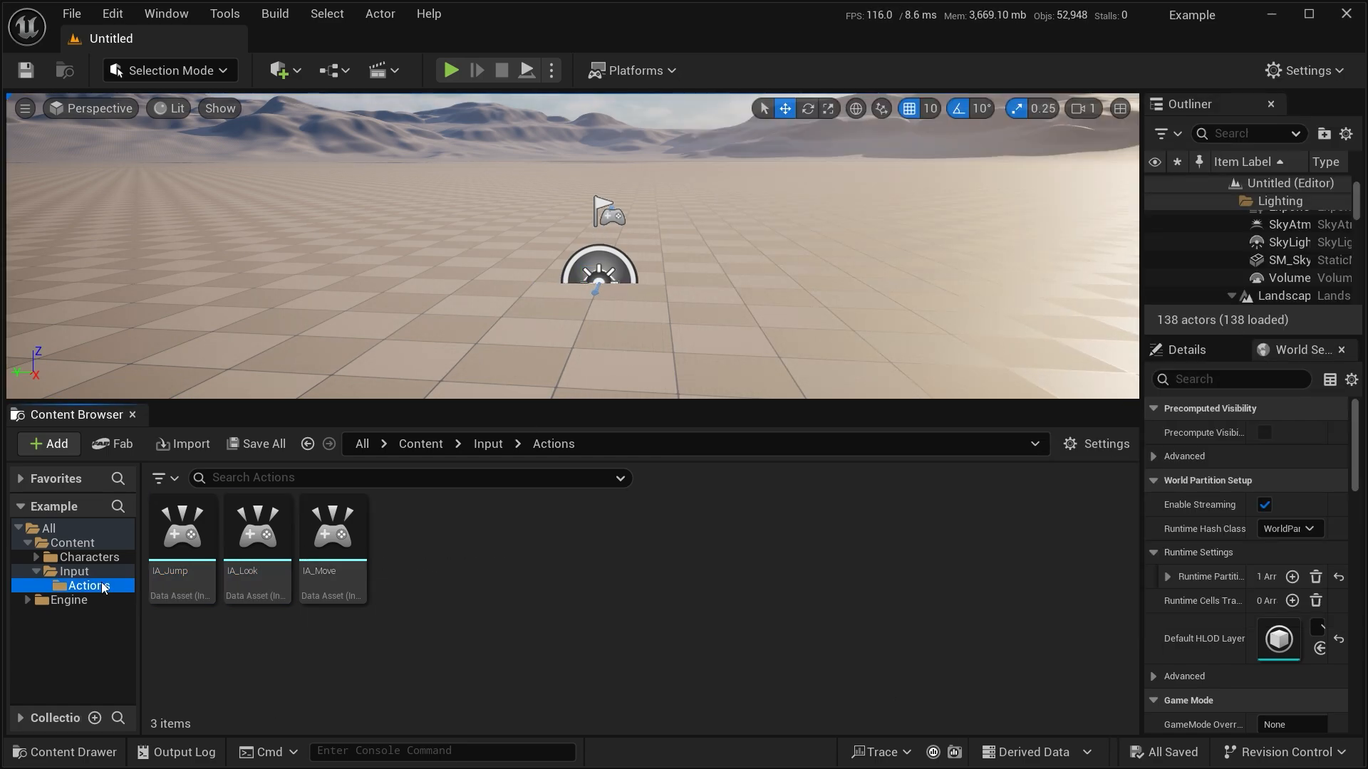
# Create an Input Mapping Context named IMC_DefaultContext in the Input folder and open it
pyautogui.click(74, 571)
pyautogui.rightClick(292, 593)
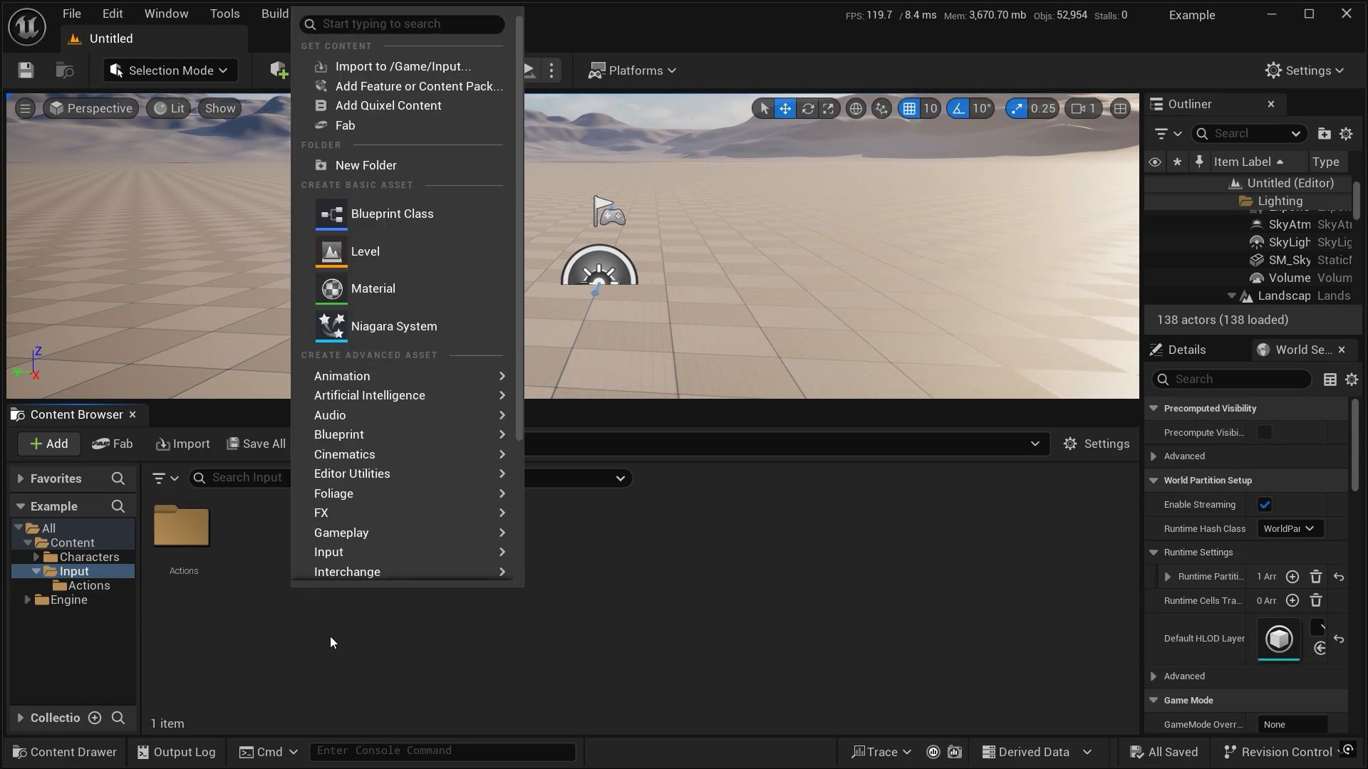
pyautogui.moveTo(360, 557)
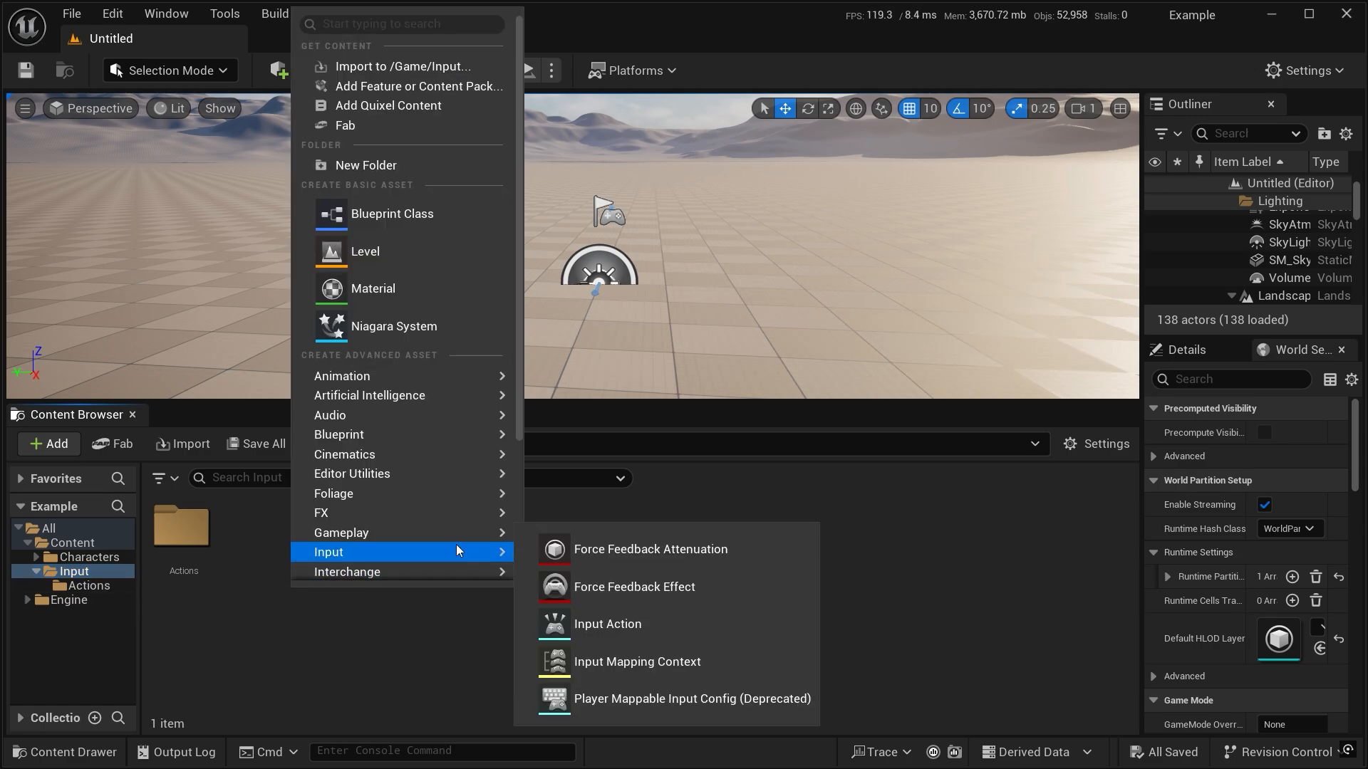
pyautogui.click(647, 664)
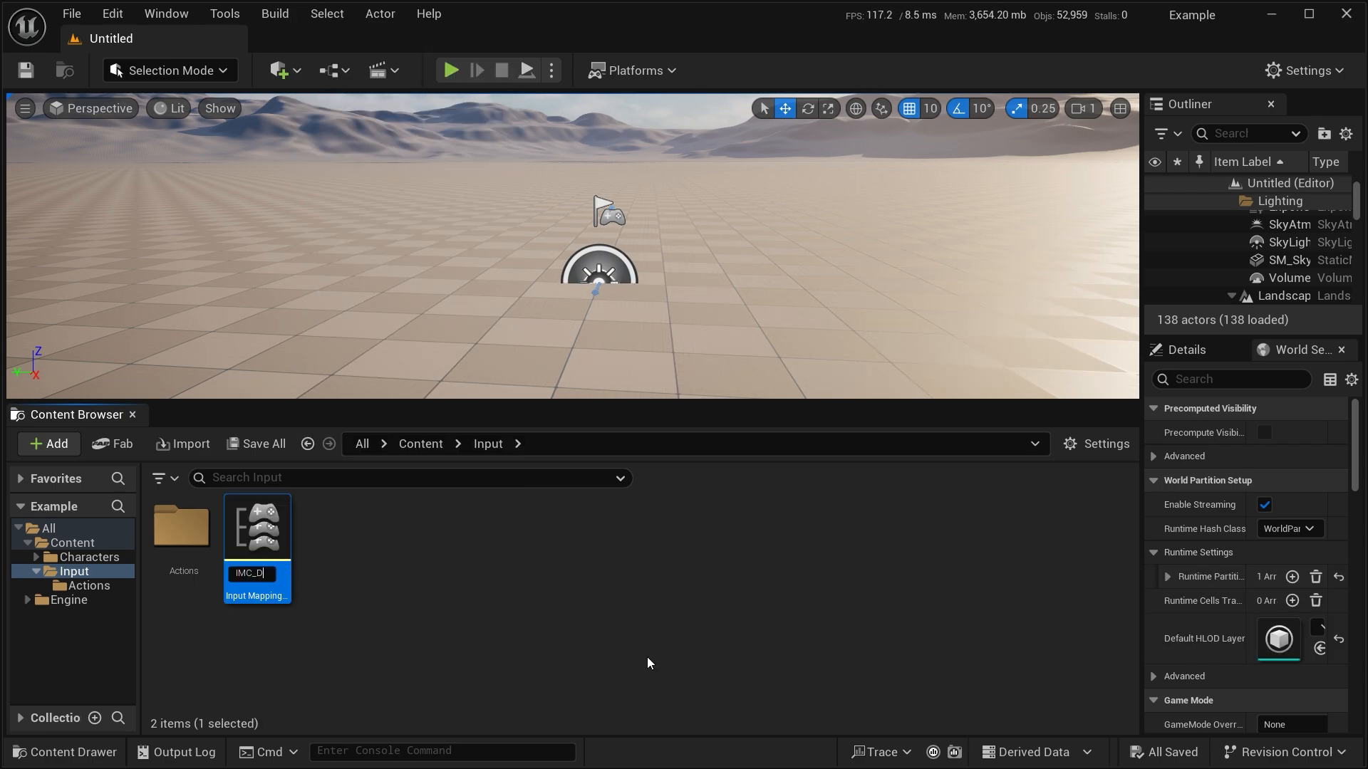
pyautogui.write('IMC_DefaultContext')
pyautogui.press('Return')
pyautogui.press('Return')
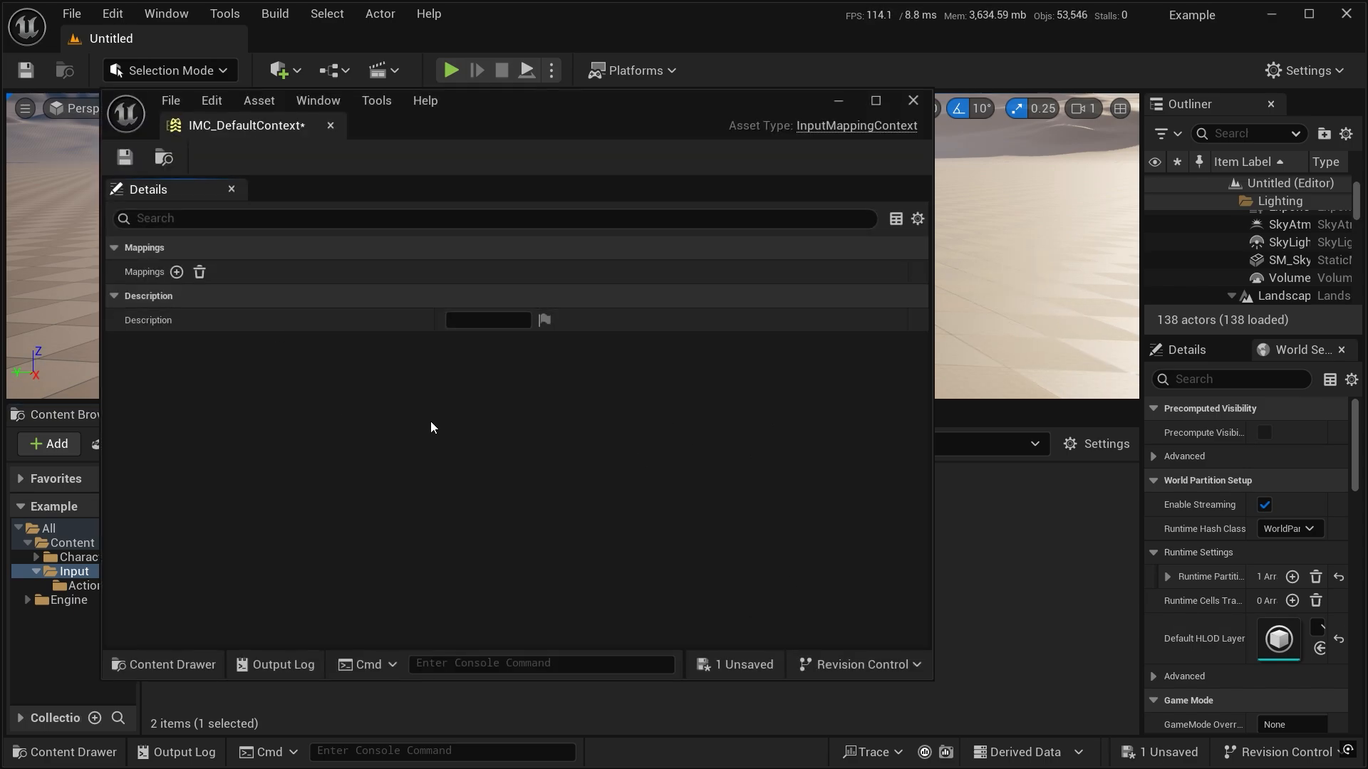
# Add a mapping to IMC_DefaultContext and assign IA_Jump to it
pyautogui.click(177, 272)
pyautogui.click(114, 272)
pyautogui.click(198, 297)
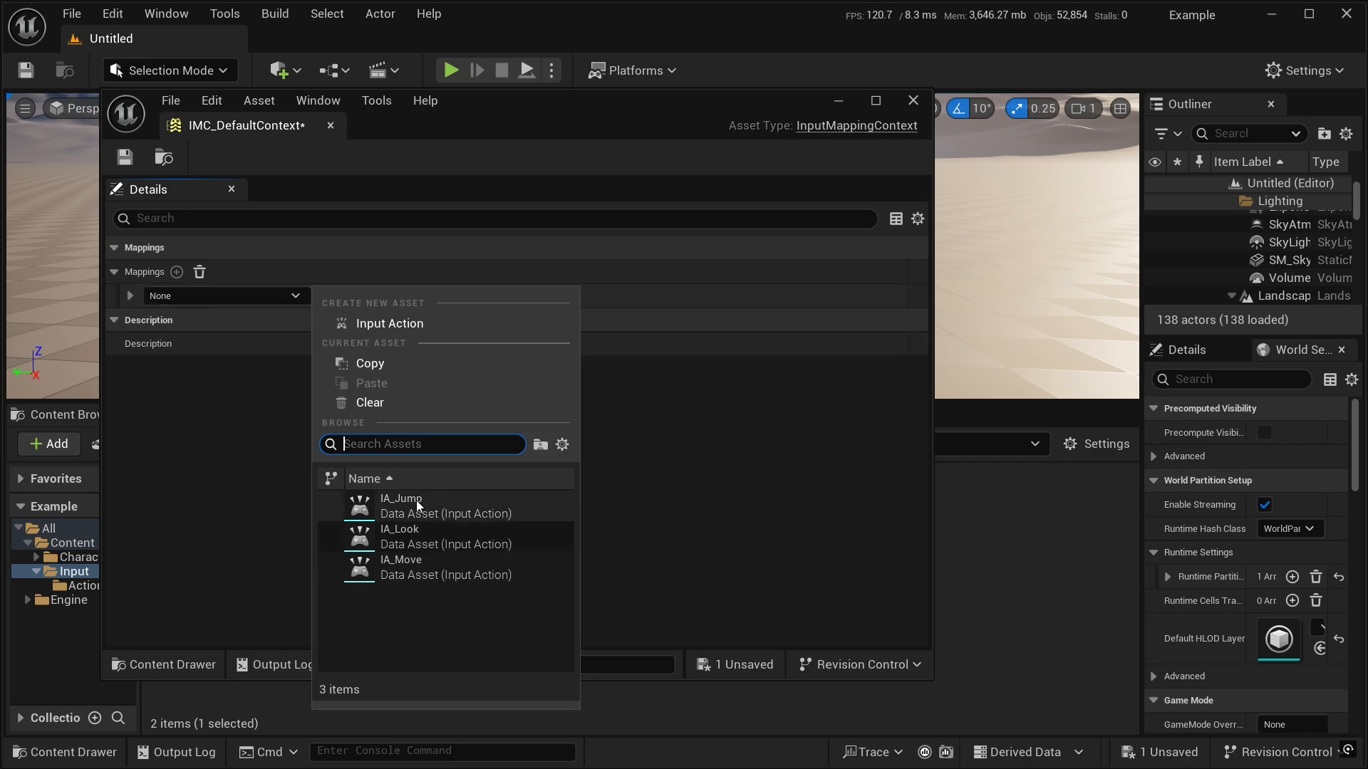
pyautogui.click(416, 500)
# Add two more mappings to IMC_DefaultContext and assign IA_Look and IA_Move to them
pyautogui.click(177, 271)
pyautogui.click(213, 320)
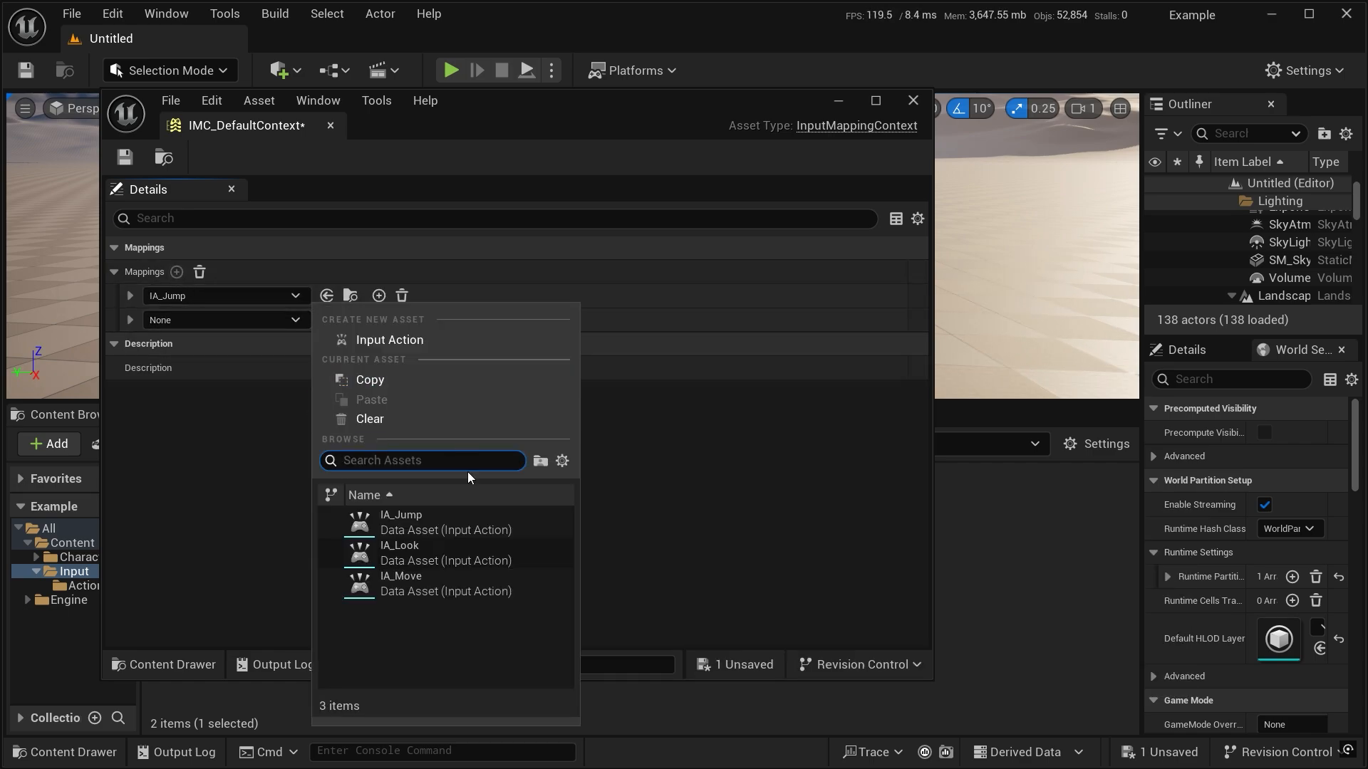
pyautogui.click(459, 559)
pyautogui.click(176, 271)
pyautogui.click(223, 344)
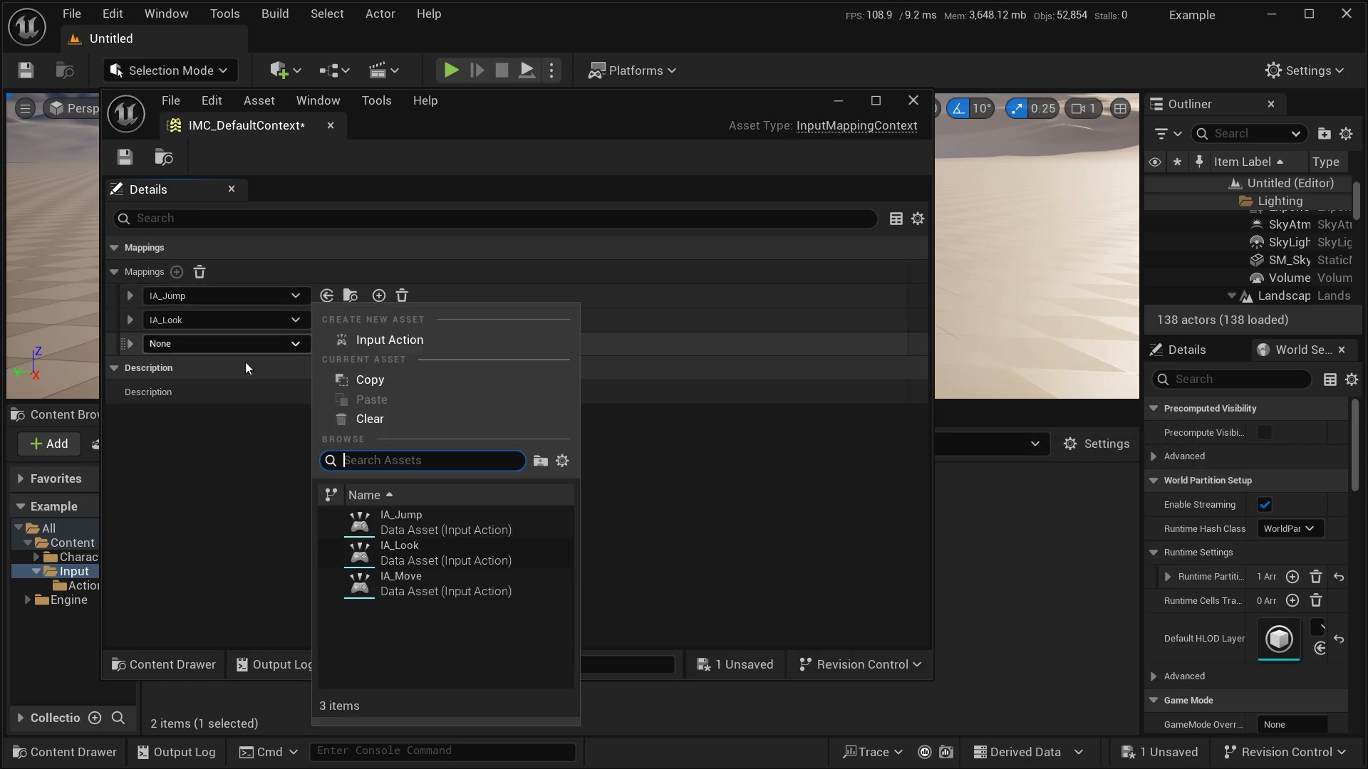
pyautogui.click(459, 589)
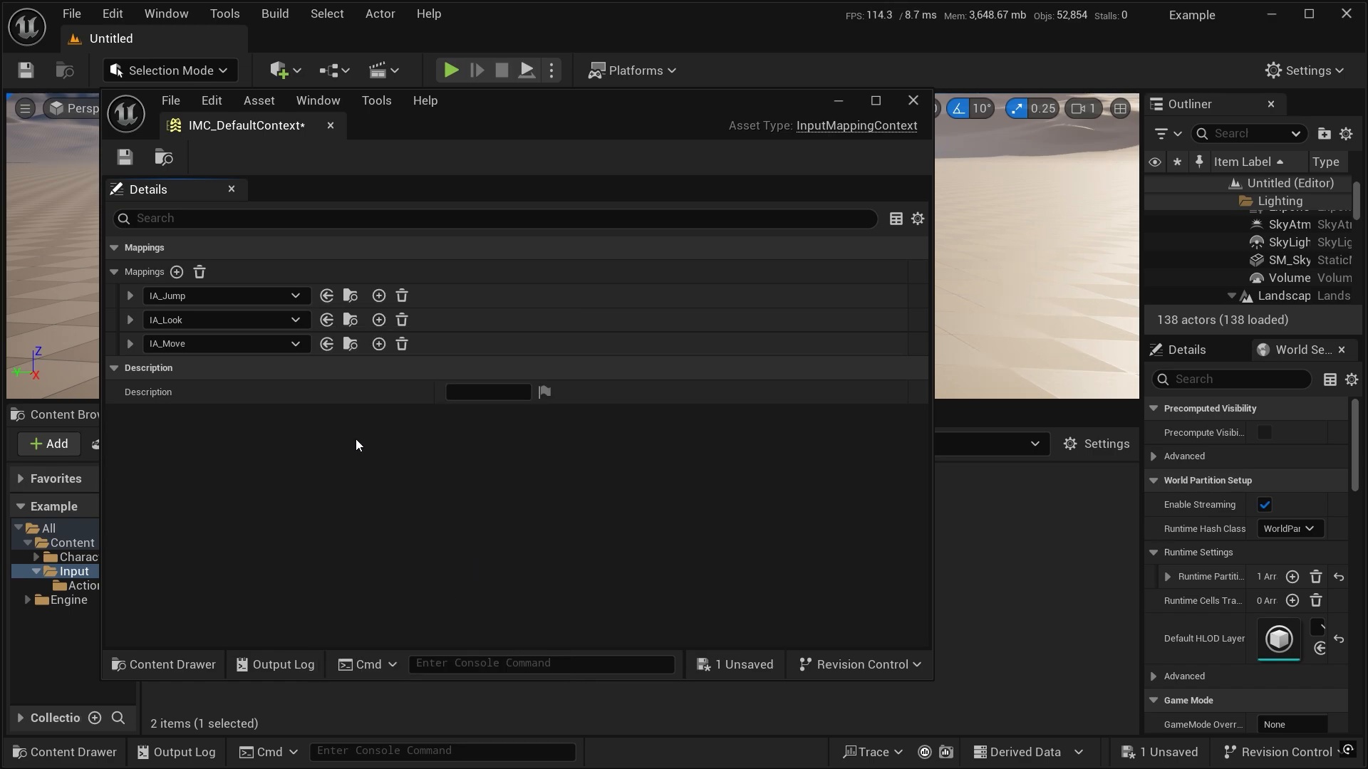
# Bind the Space Bar to the IA_Jump mapping
pyautogui.click(130, 296)
pyautogui.click(178, 320)
pyautogui.press('space')
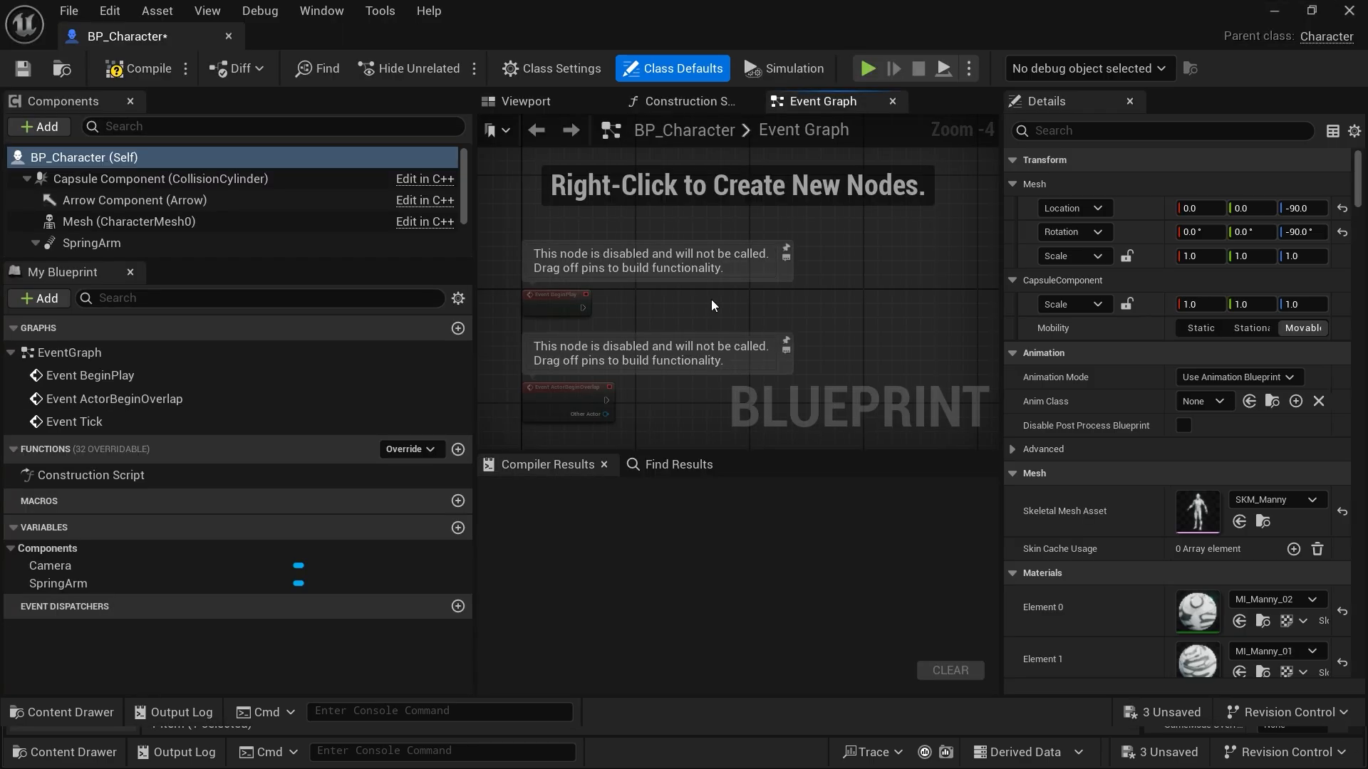
# Add a Get Player Controller node to the BP_Character event graph
pyautogui.rightClick(711, 301)
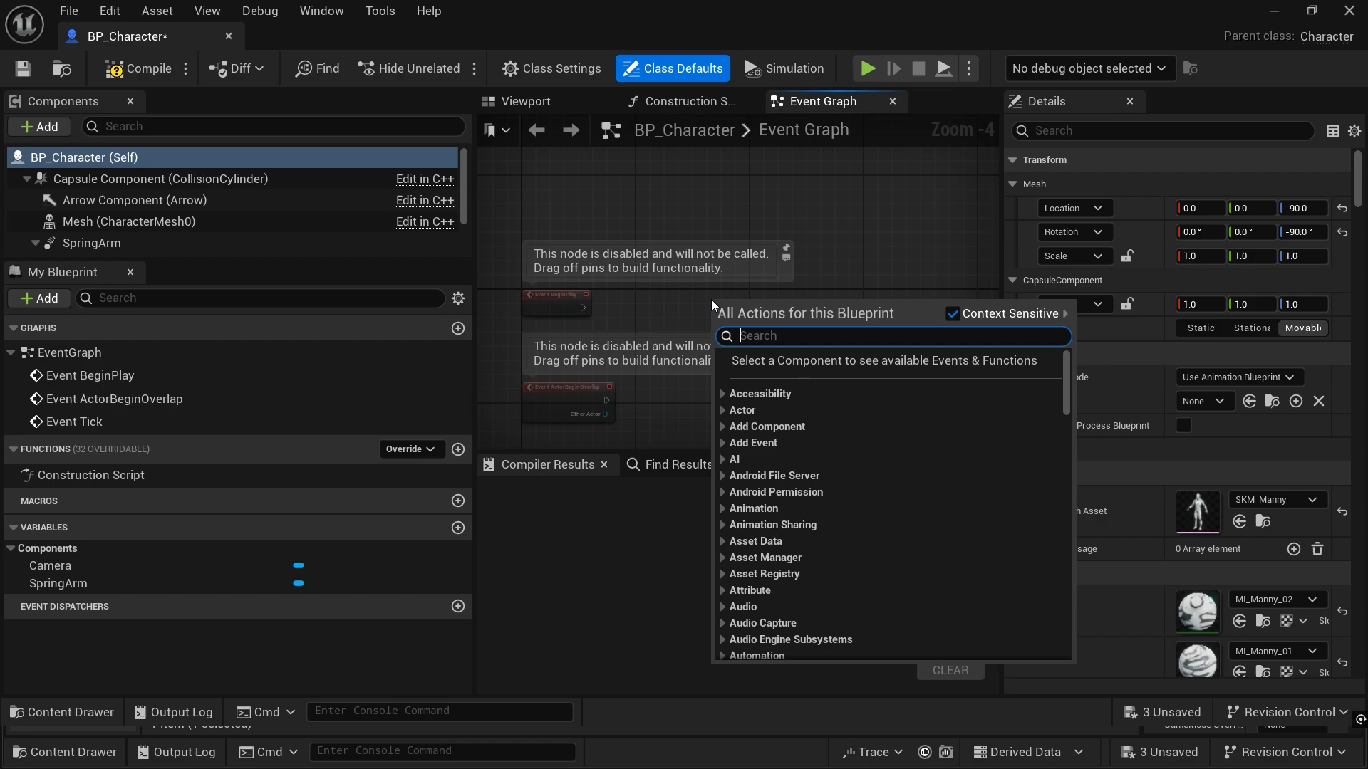
pyautogui.write('player controller')
pyautogui.press('Return')
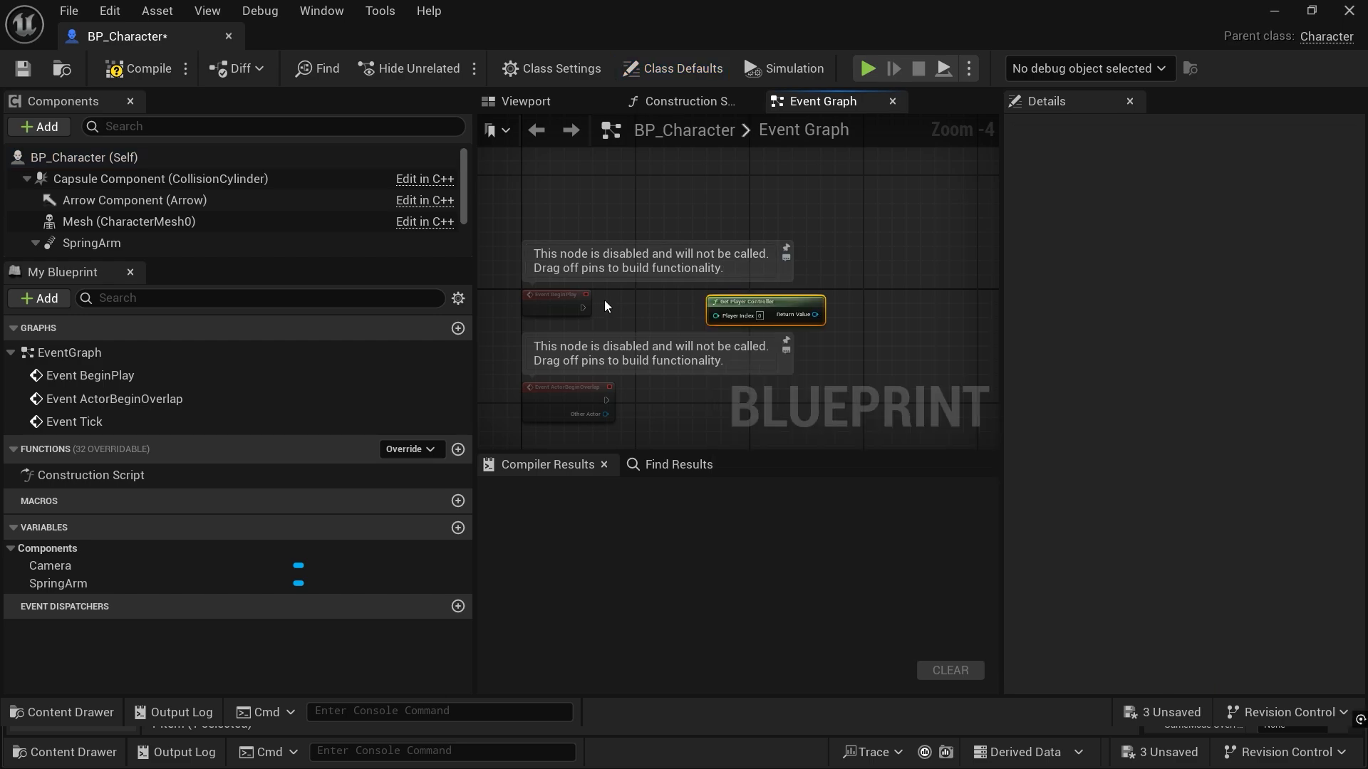
pyautogui.moveTo(691, 336); pyautogui.dragTo(743, 306)
pyautogui.write('cast to ')
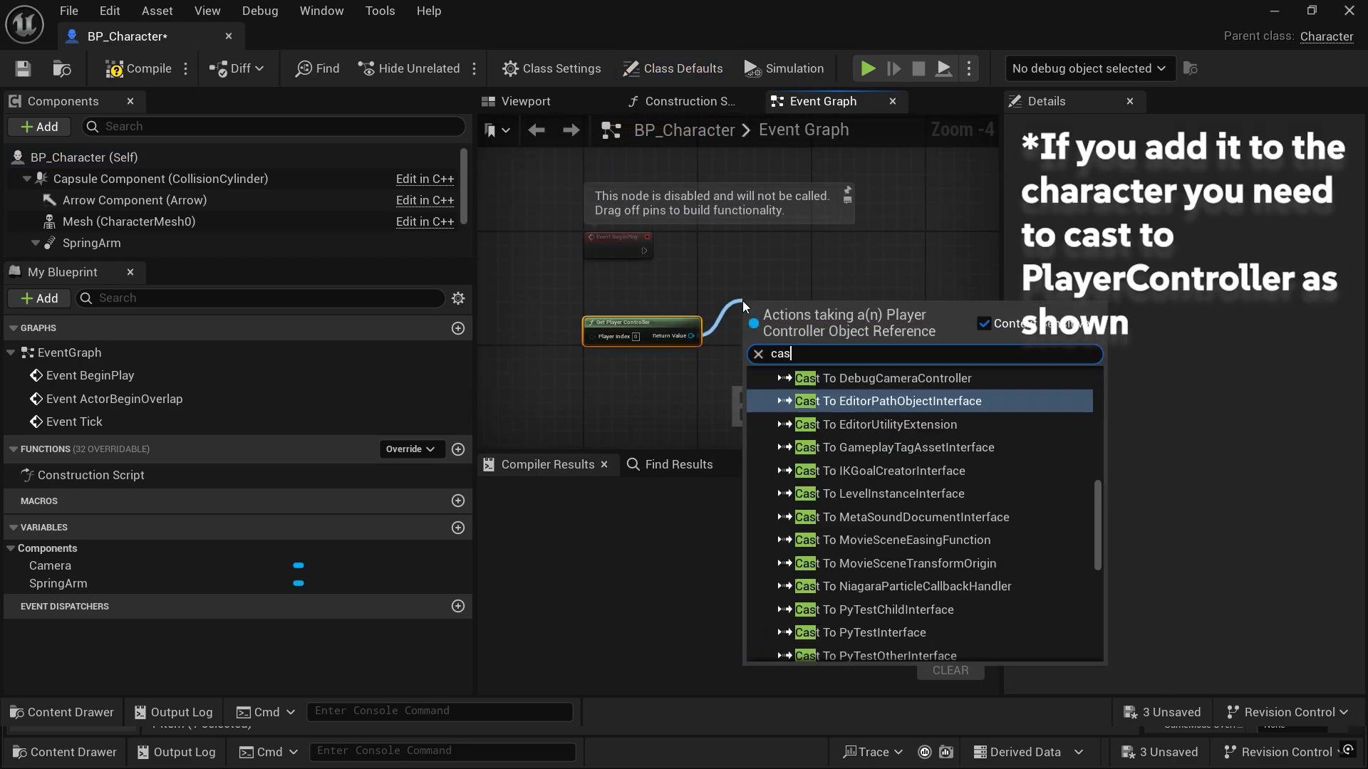
pyautogui.write('pla')
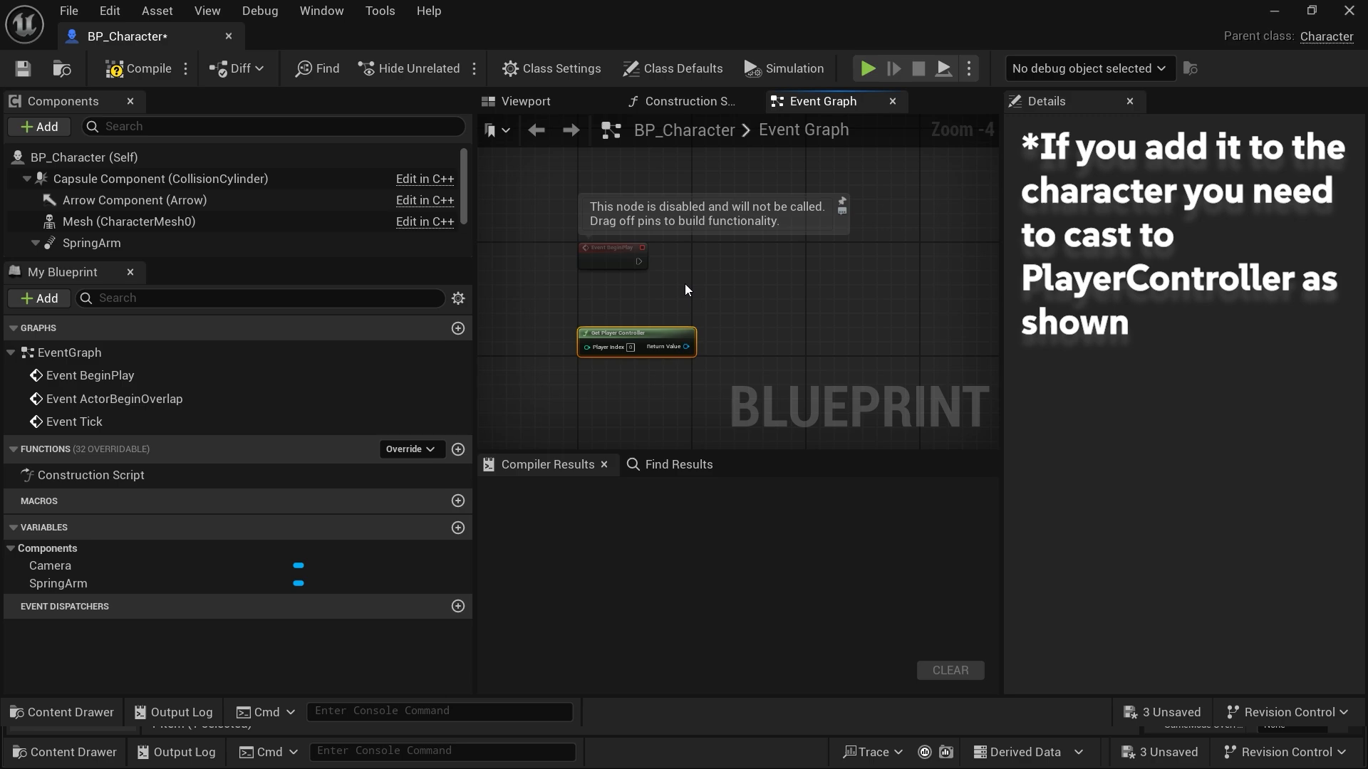
# Add a Cast To PlayerController node, executed from Event BeginPlay and taking the Get Player Controller return value as its object
pyautogui.rightClick(686, 289)
pyautogui.write('cast to player co')
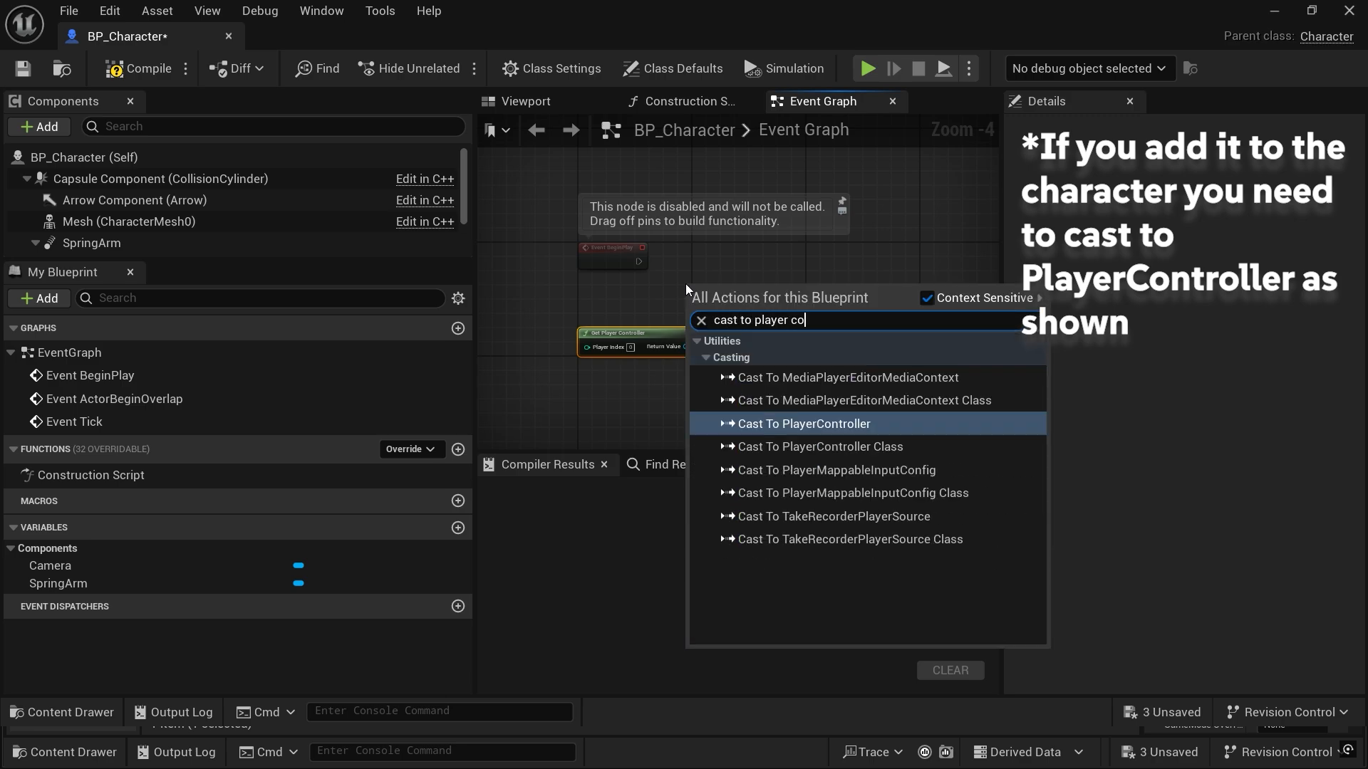
pyautogui.press('Return')
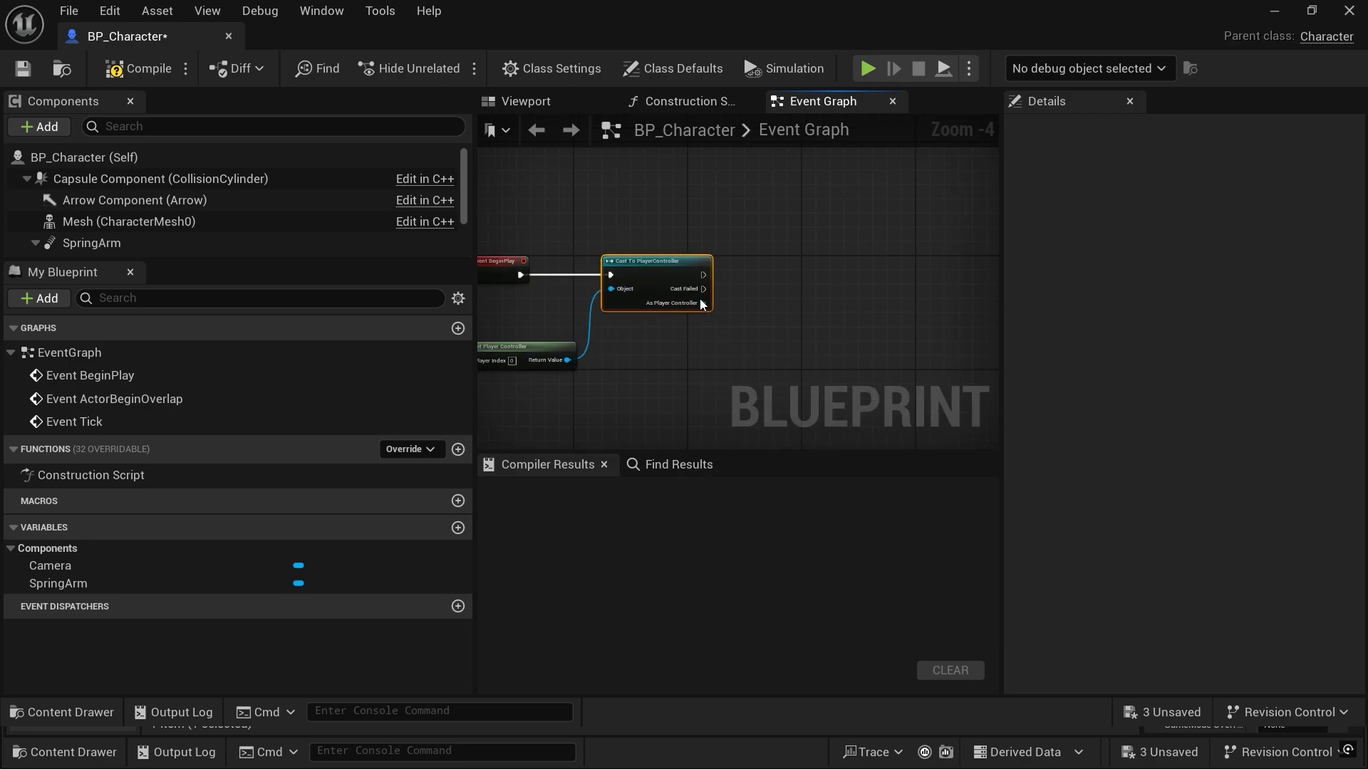
# Add an Is Valid node from the cast's As Player Controller output
pyautogui.moveTo(703, 303); pyautogui.dragTo(771, 307)
pyautogui.write('is v')
pyautogui.press('Return')
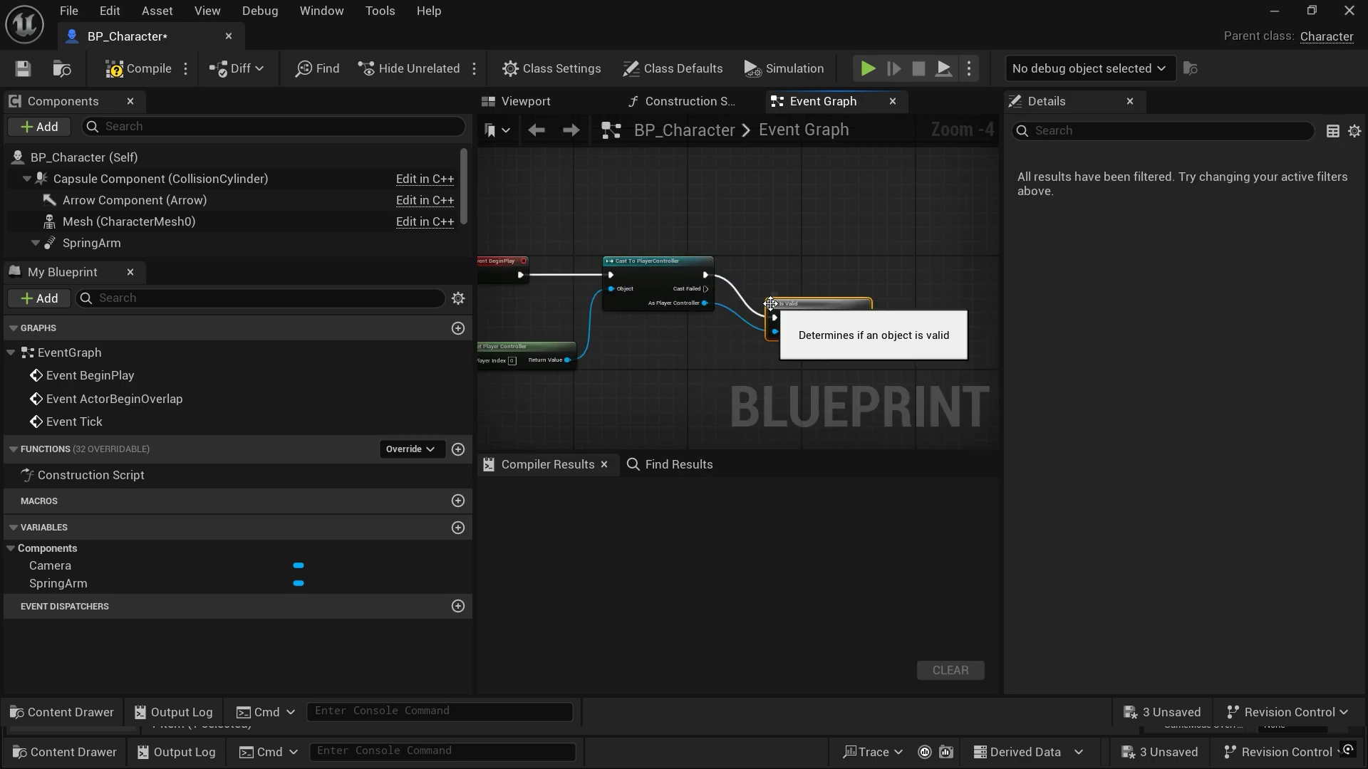
# Add a Get EnhancedInputLocalPlayerSubsystem node from the cast's As Player Controller output
pyautogui.moveTo(702, 310); pyautogui.dragTo(519, 343, button='right')
pyautogui.moveTo(519, 336); pyautogui.dragTo(639, 358)
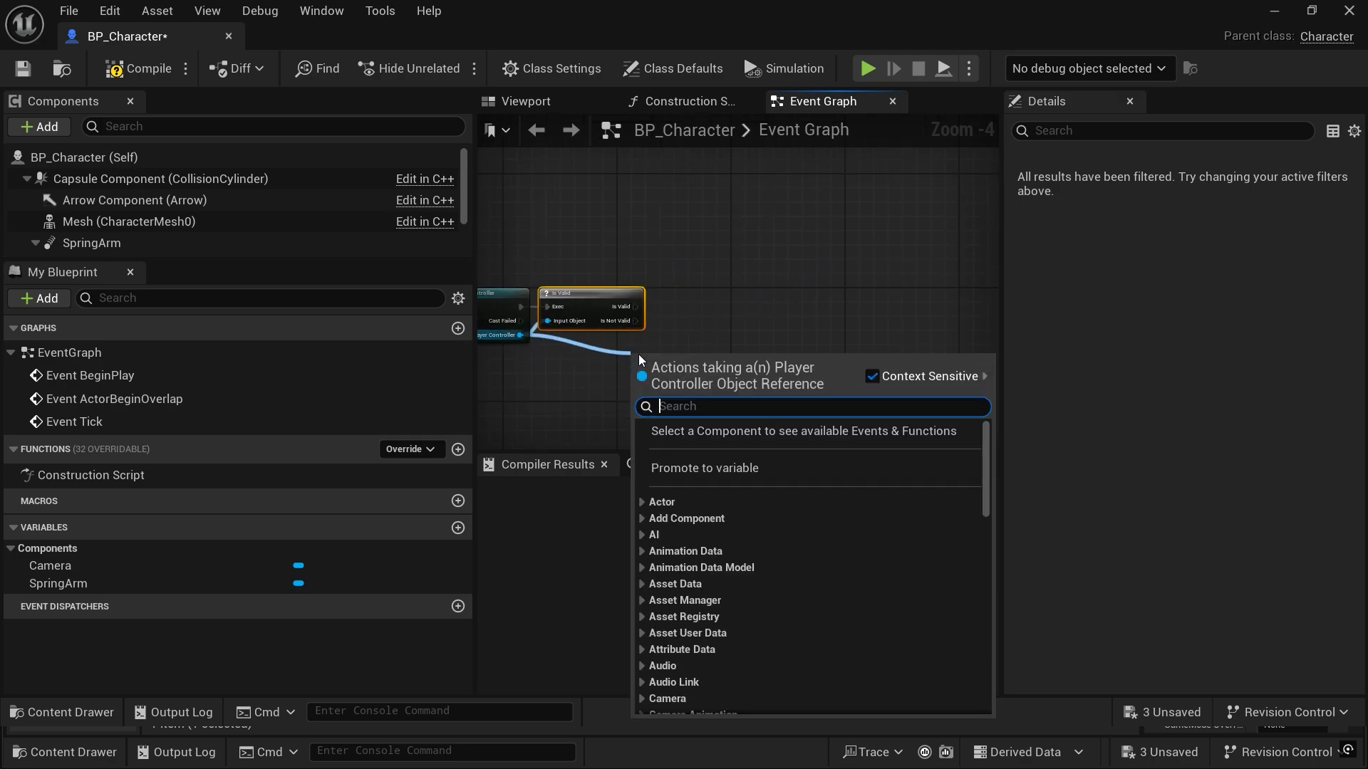
pyautogui.write('enhan')
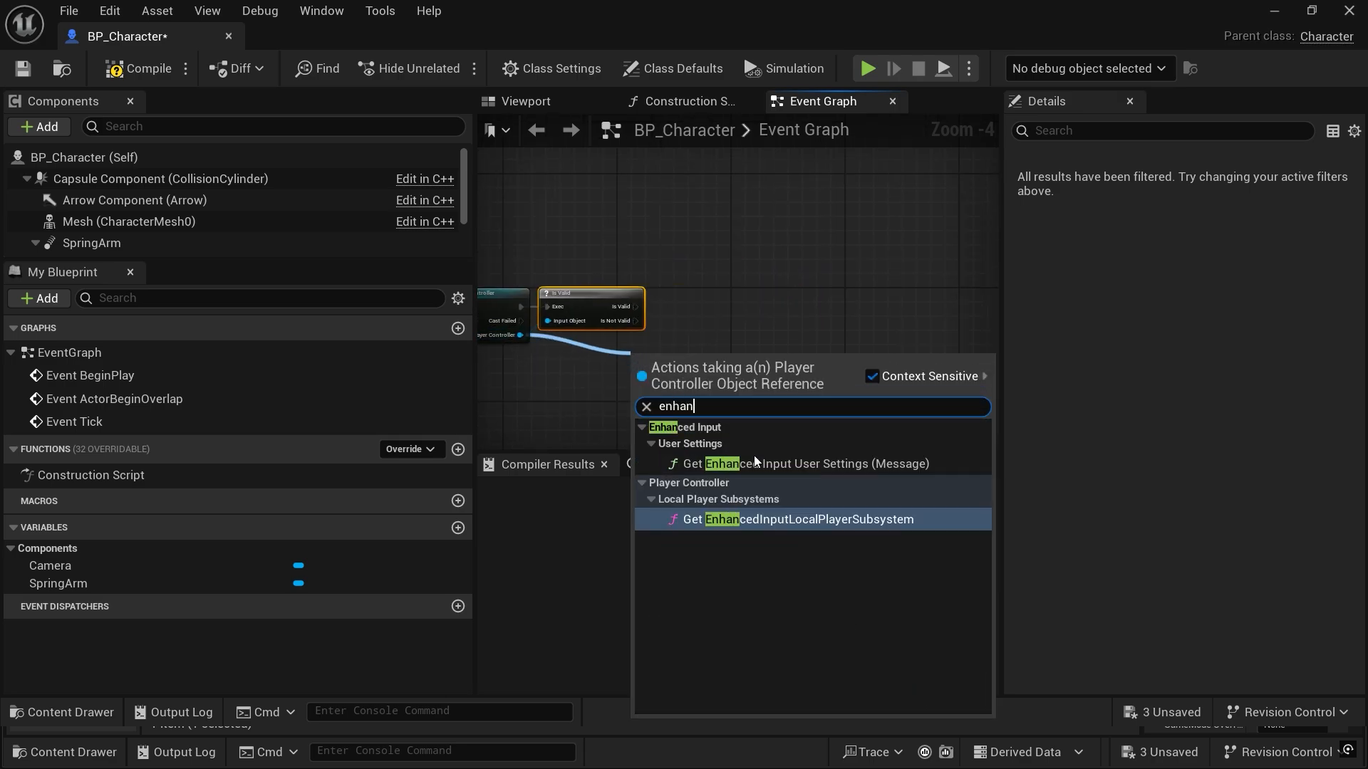
pyautogui.click(780, 519)
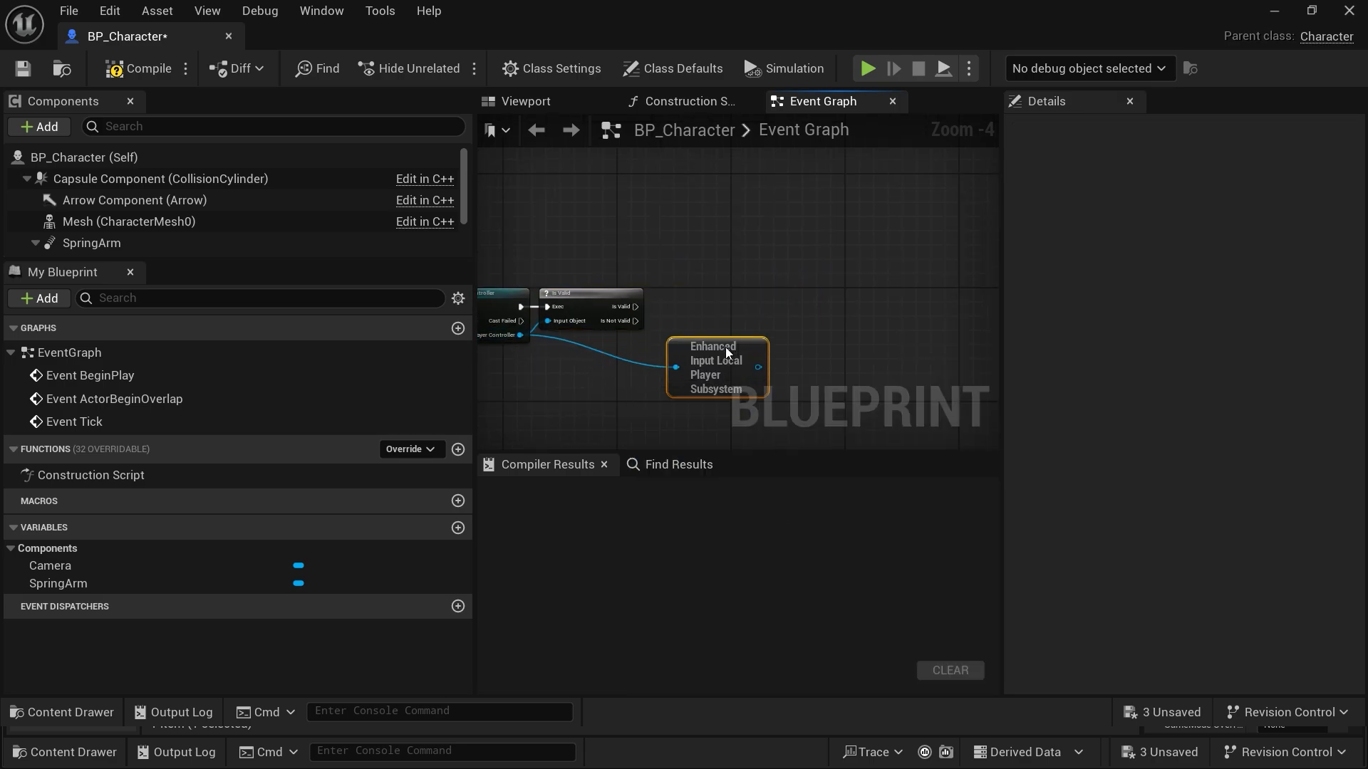
# Add an Add Mapping Context node from the subsystem, run from Is Valid, with IMC_DefaultContext as its mapping context
pyautogui.moveTo(736, 374); pyautogui.dragTo(811, 315)
pyautogui.write('ad mapp')
pyautogui.press('Return')
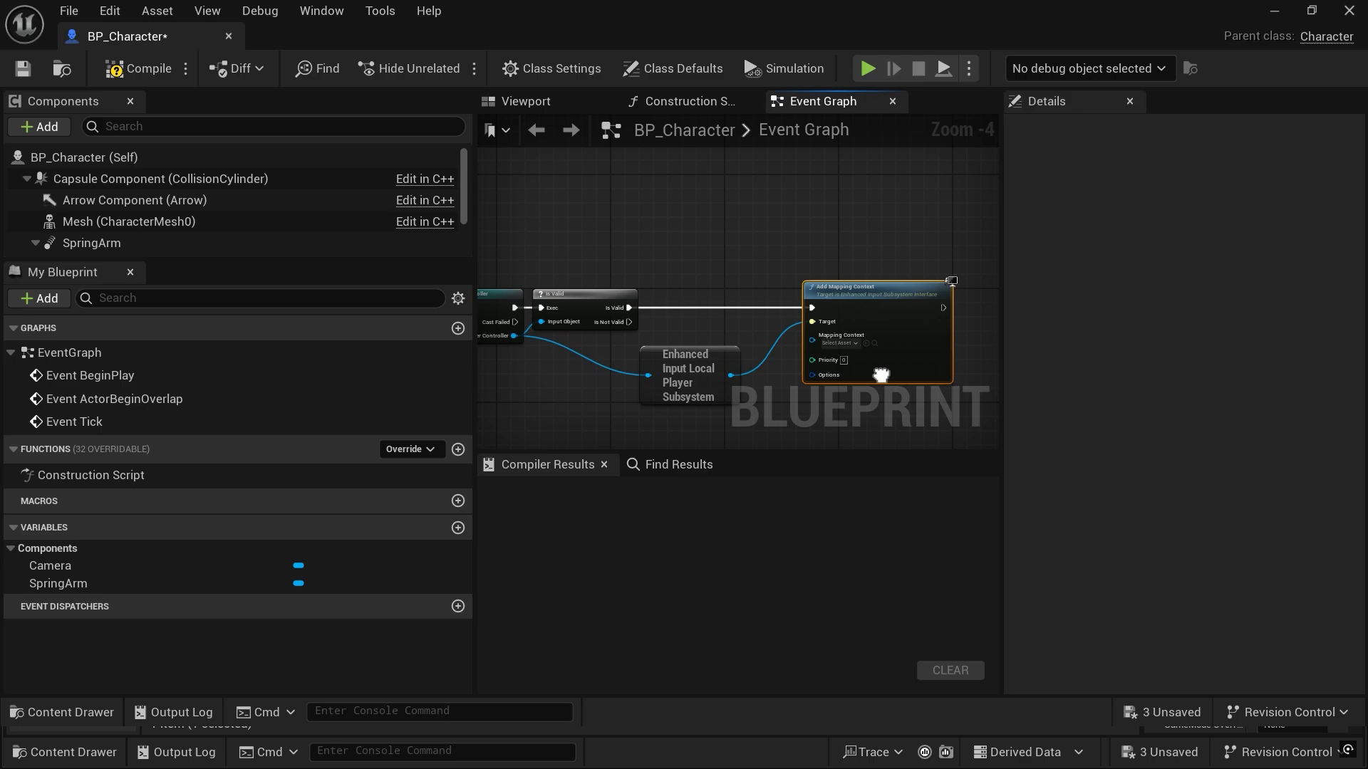
pyautogui.scroll(2, 812, 334)
pyautogui.click(746, 296)
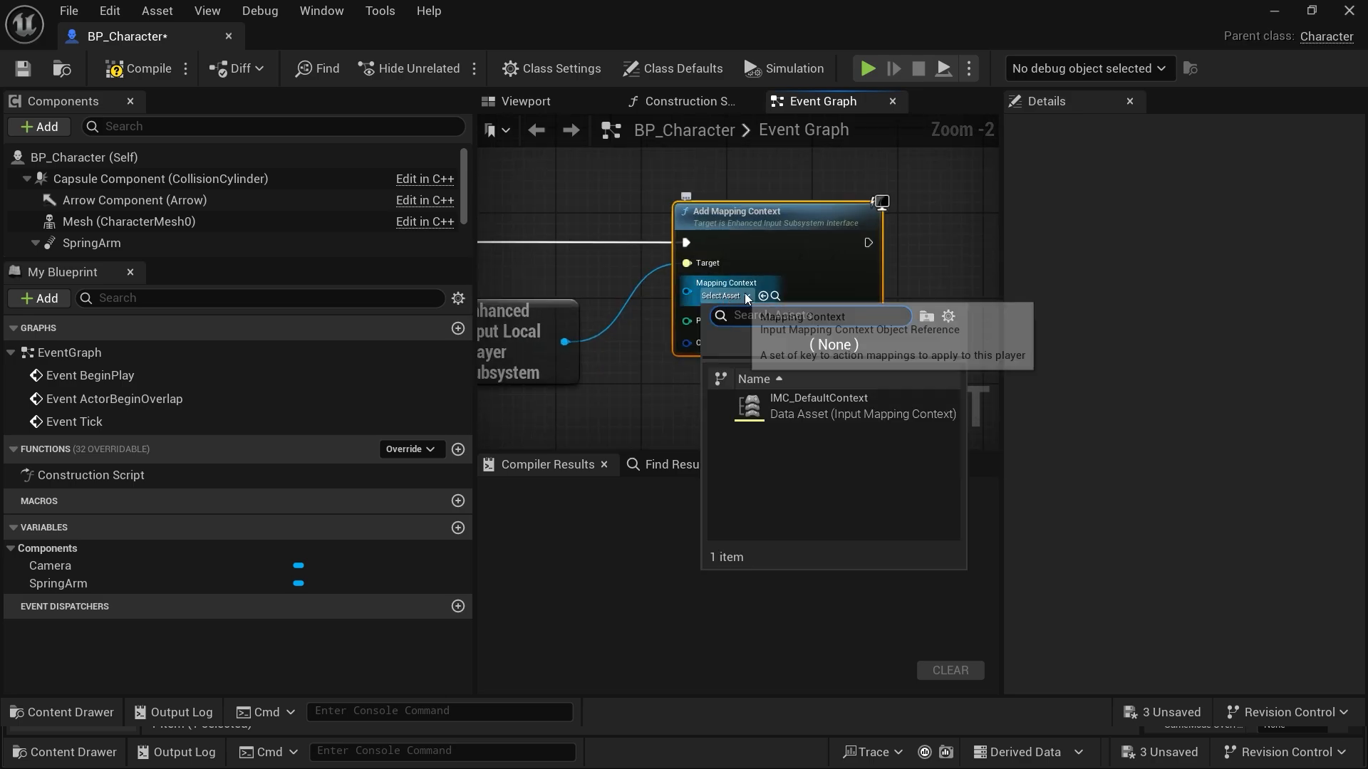
pyautogui.click(825, 412)
pyautogui.scroll(-3, 891, 271)
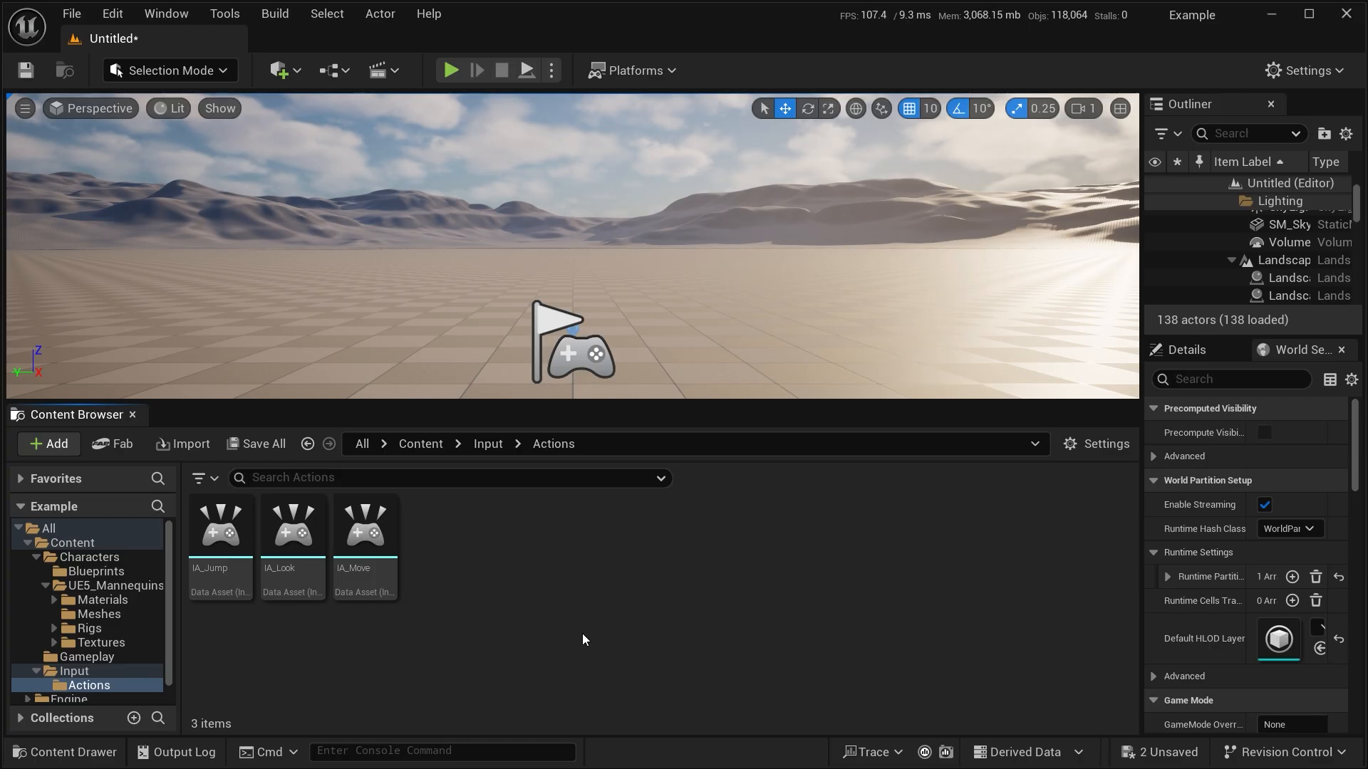
# Open the IA_Move action and choose Axis2D (Vector2D) as its value type
pyautogui.doubleClick(382, 540)
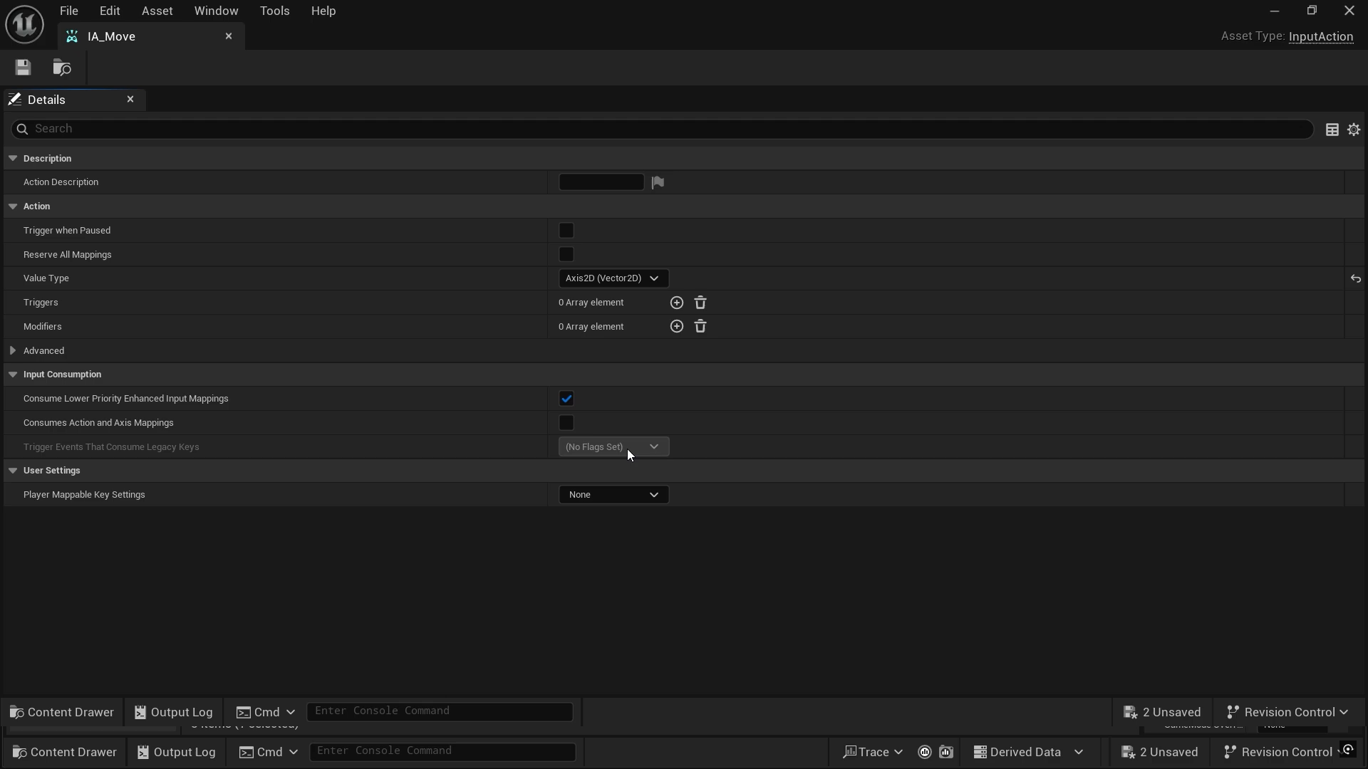
pyautogui.click(611, 277)
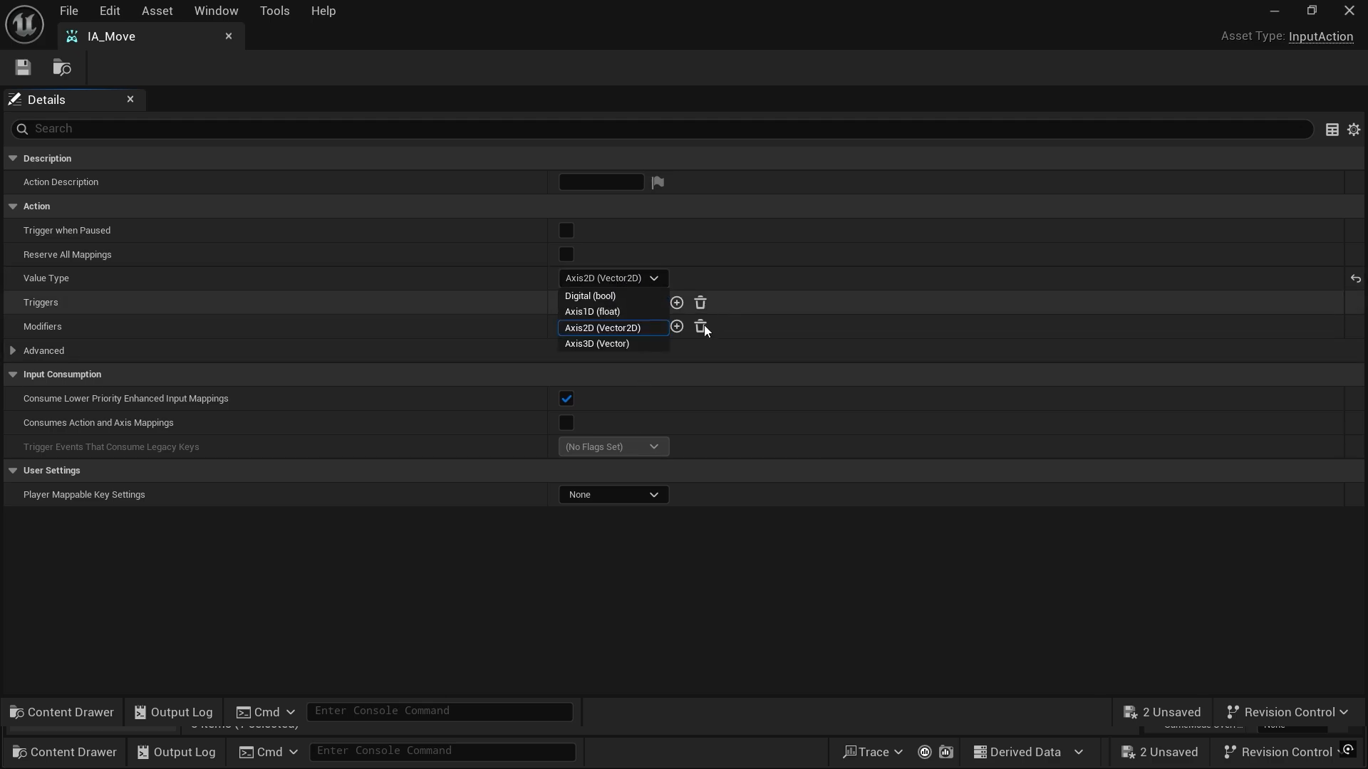
pyautogui.click(578, 330)
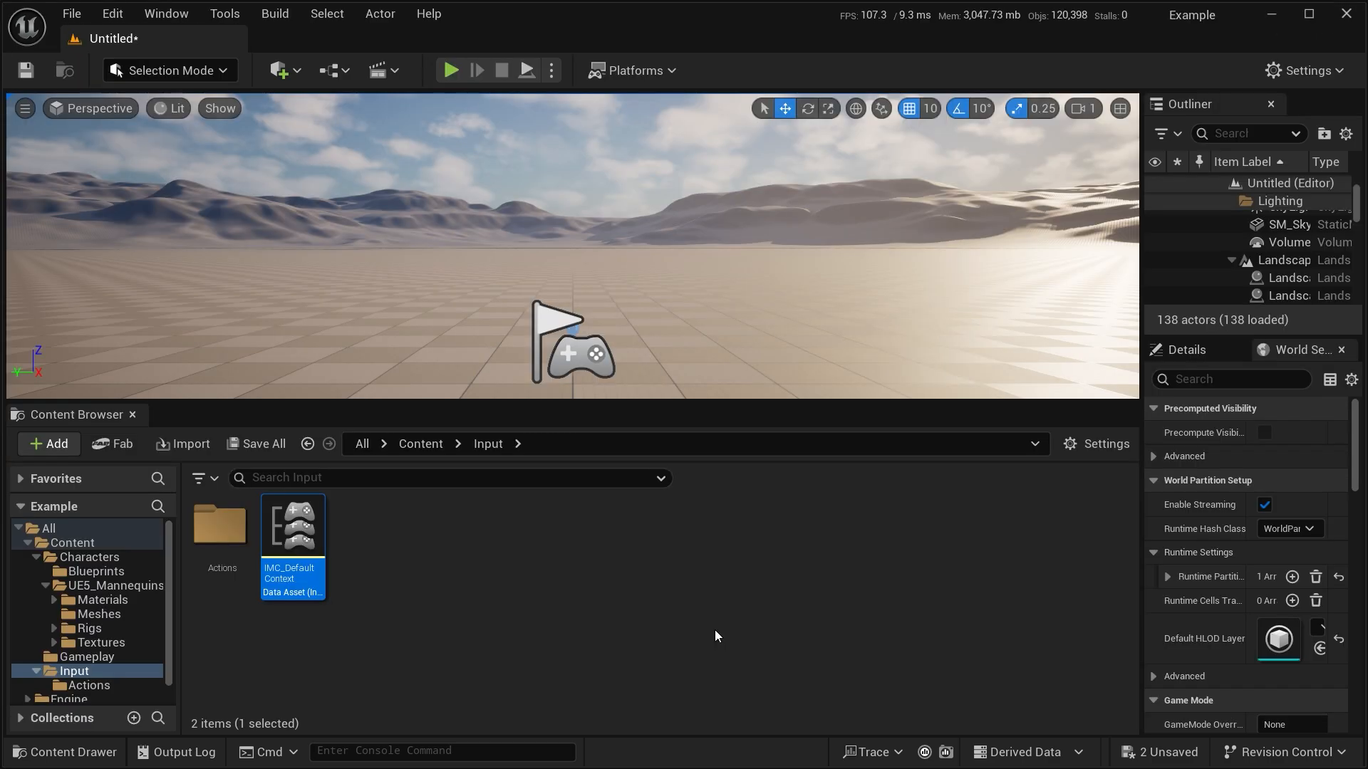
# Open IMC_DefaultContext and bind the W and S keys to the IA_Move mapping
pyautogui.doubleClick(292, 562)
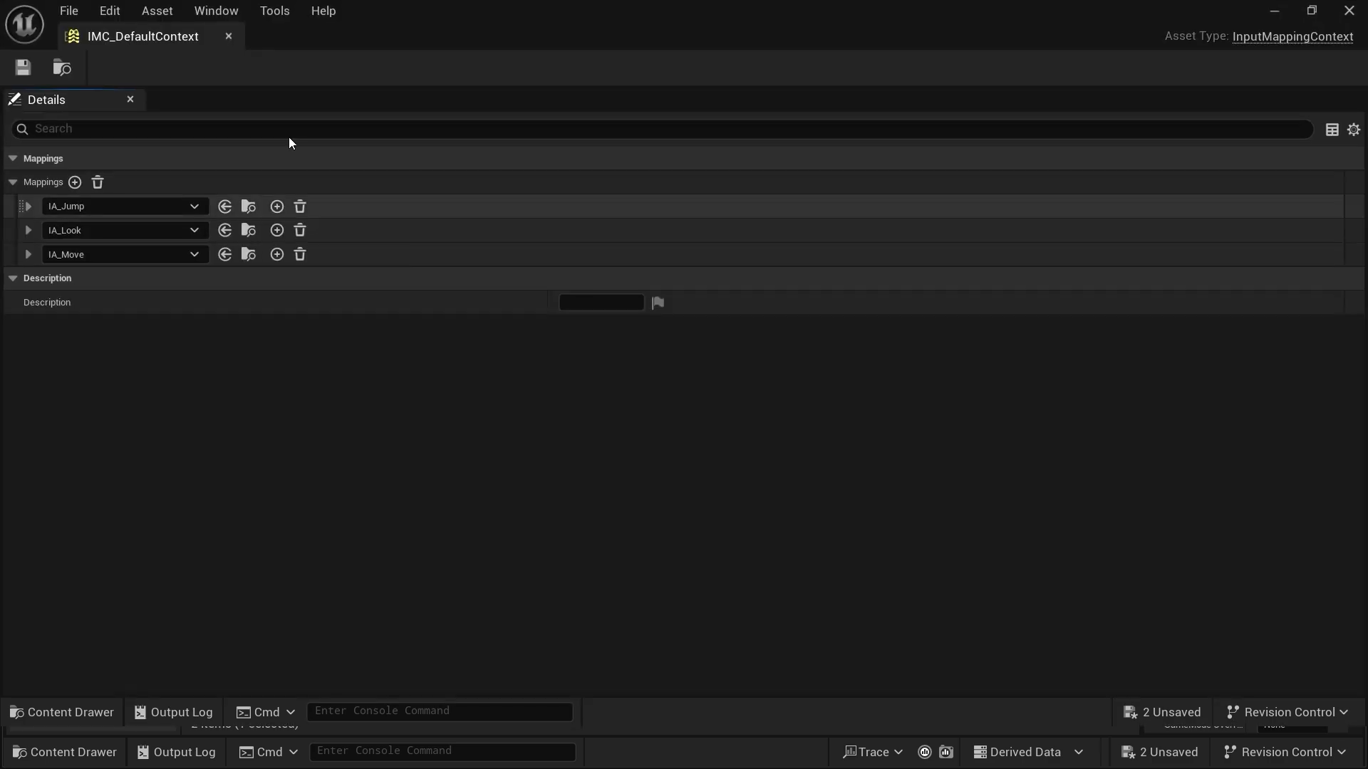
pyautogui.click(29, 254)
pyautogui.click(76, 278)
pyautogui.press('w')
pyautogui.click(277, 254)
pyautogui.click(76, 398)
pyautogui.press('s')
pyautogui.click(43, 278)
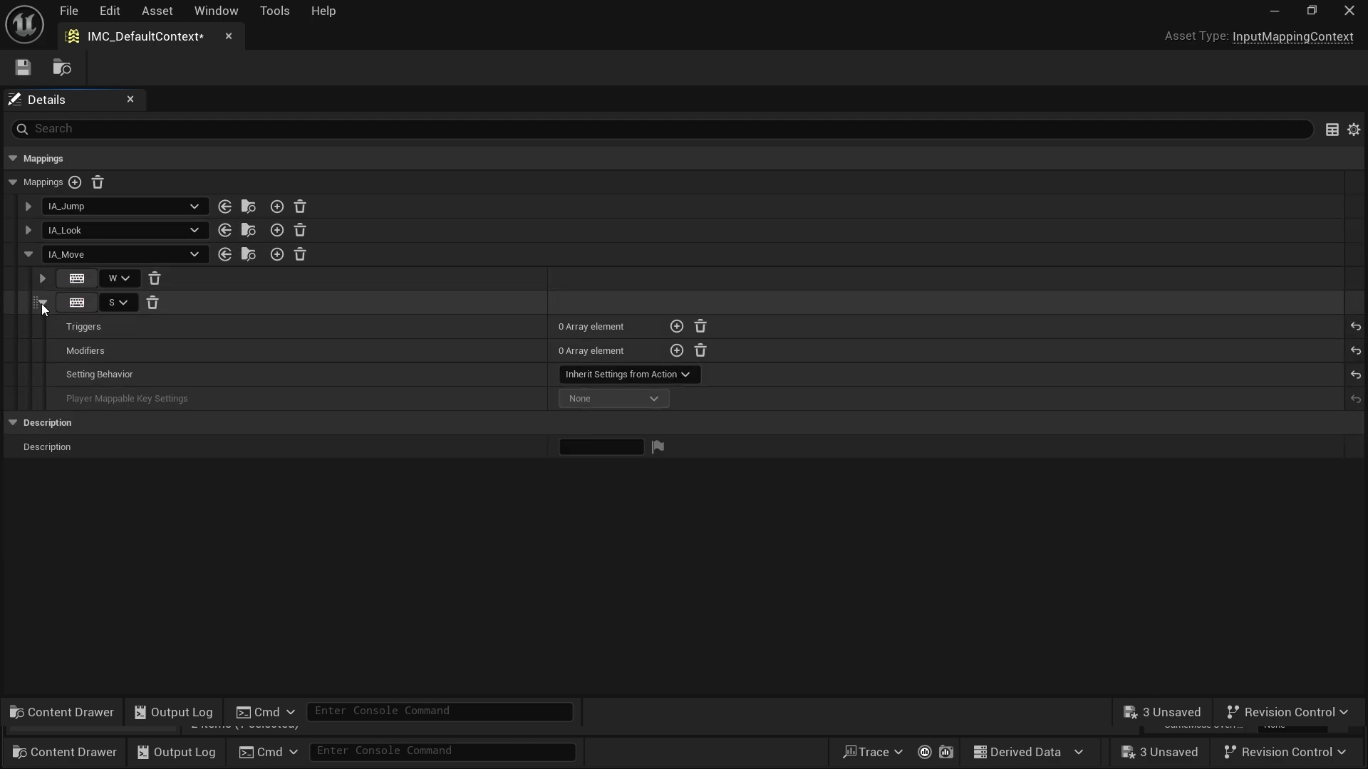
pyautogui.click(42, 303)
# Add two more key bindings to IA_Move for the D and A keys
pyautogui.click(278, 255)
pyautogui.click(80, 327)
pyautogui.press('d')
pyautogui.click(277, 254)
pyautogui.click(79, 446)
pyautogui.press('a')
pyautogui.click(43, 327)
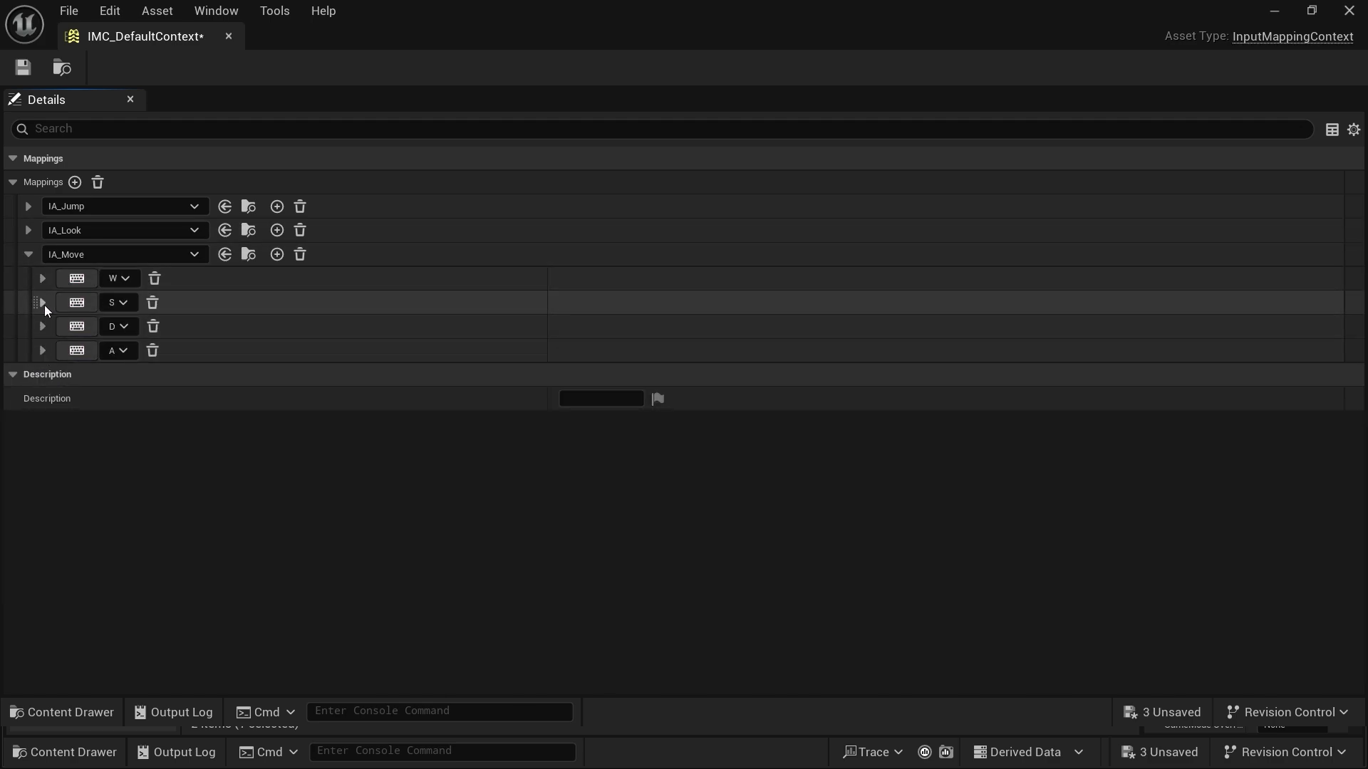
# Add a Negate modifier to the S key of IA_Move
pyautogui.click(42, 303)
pyautogui.click(677, 350)
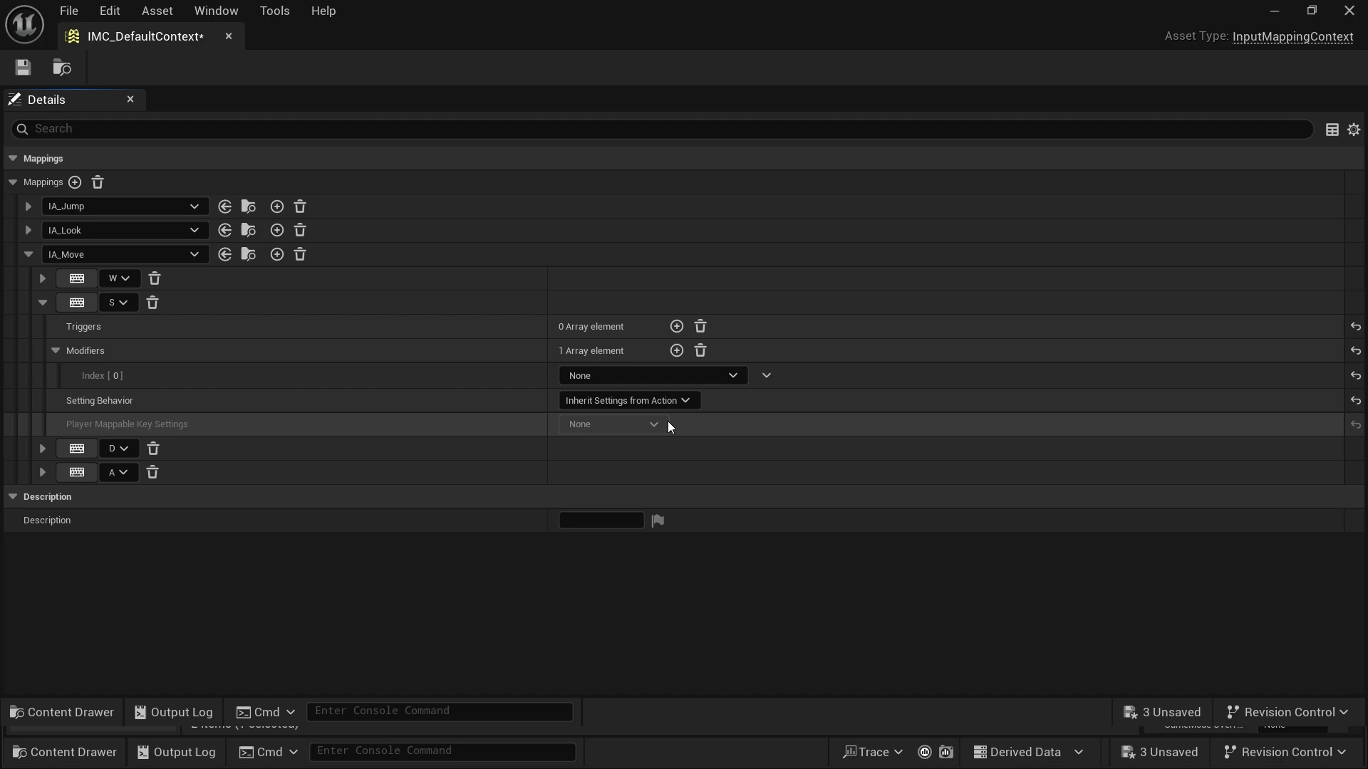
pyautogui.click(613, 375)
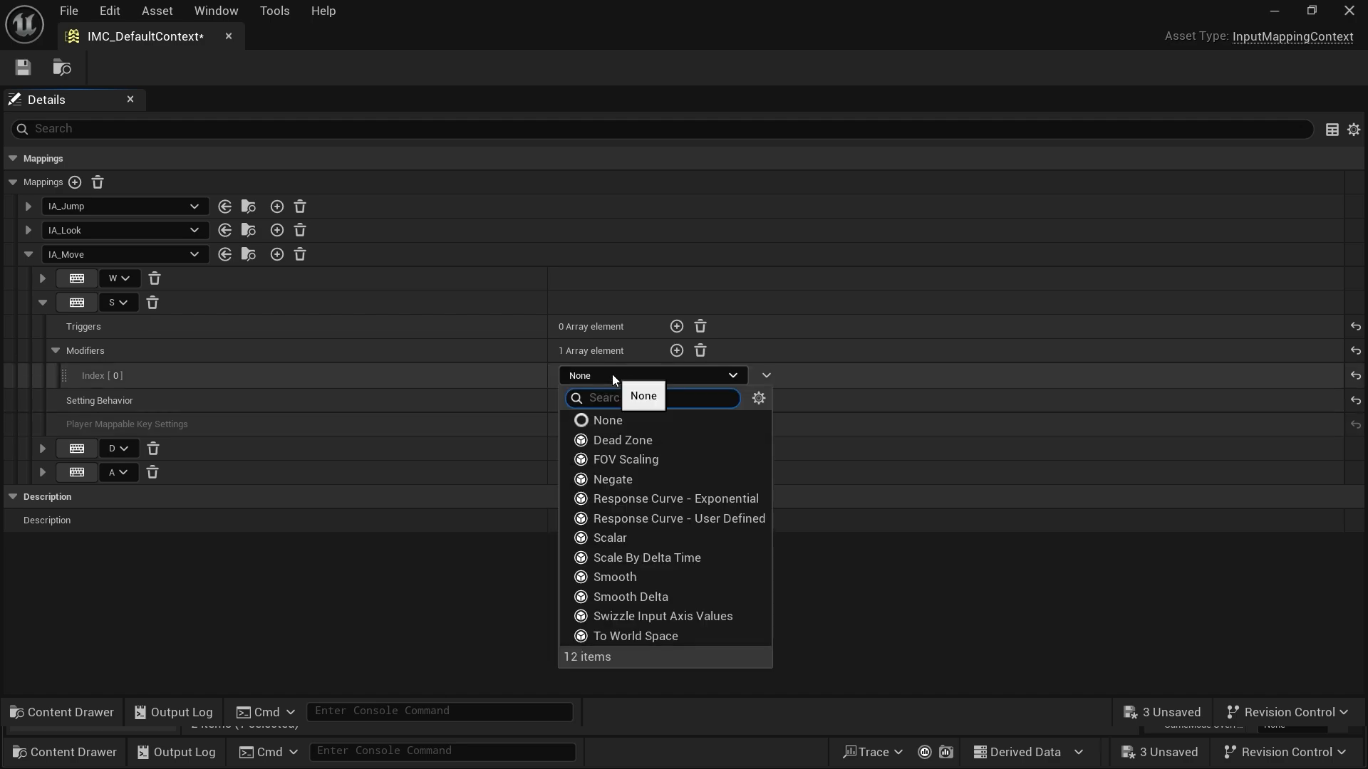
pyautogui.click(613, 479)
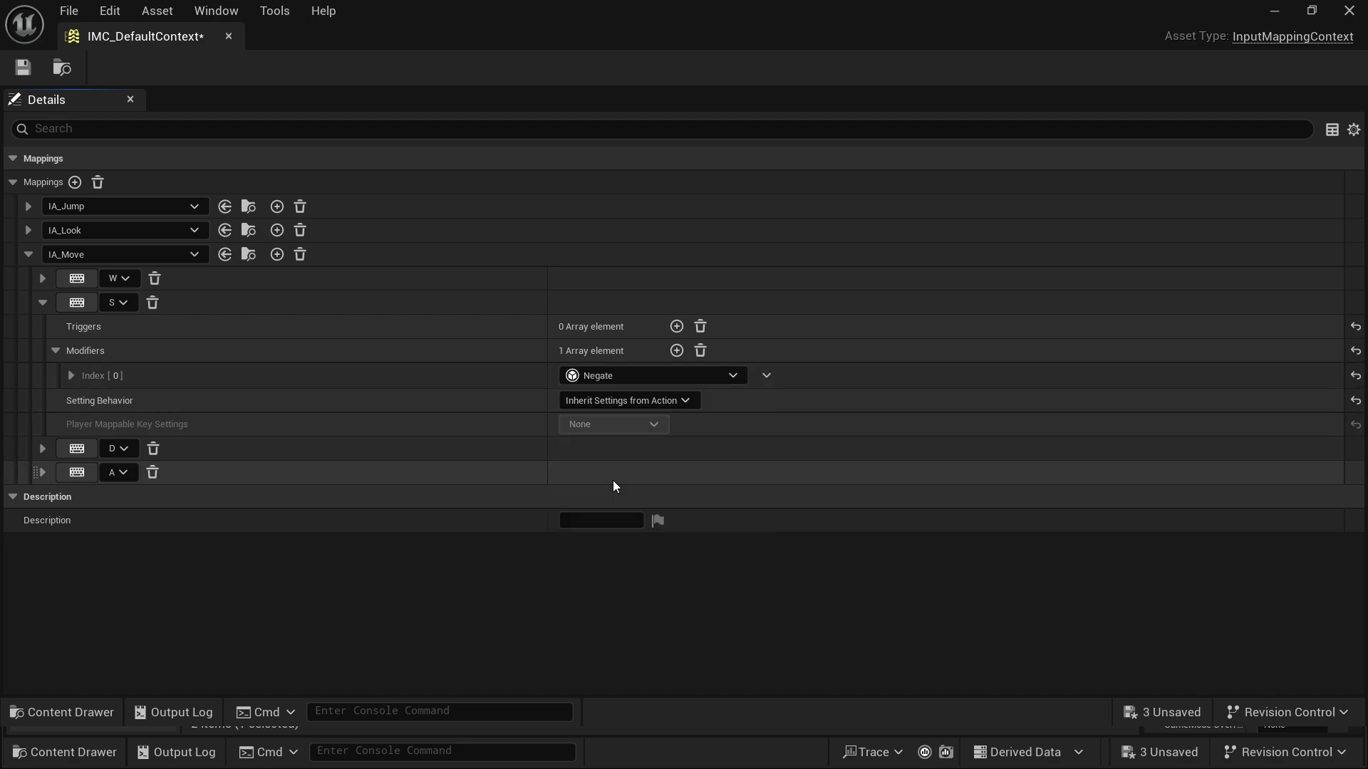
# Add a Negate modifier to the A key of IA_Move and collapse its settings
pyautogui.click(42, 476)
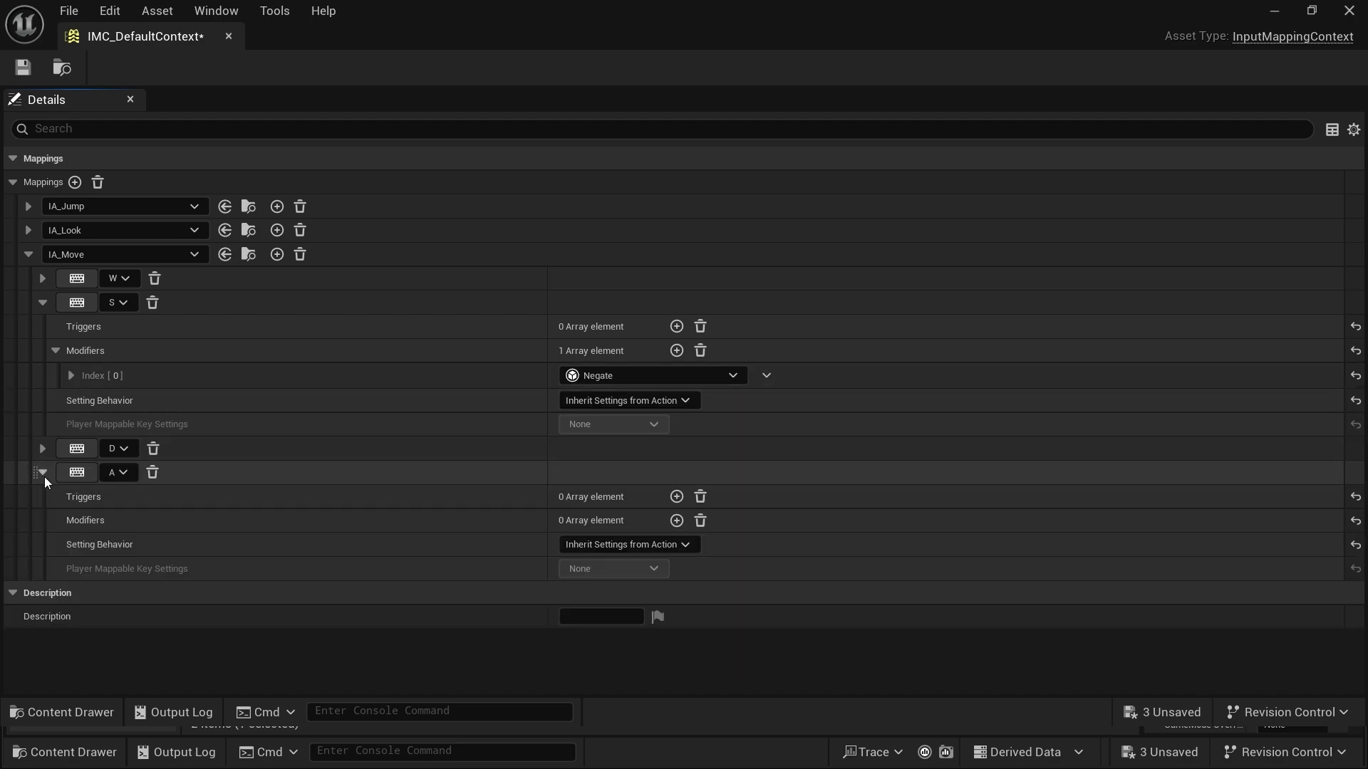
pyautogui.click(677, 520)
pyautogui.click(598, 545)
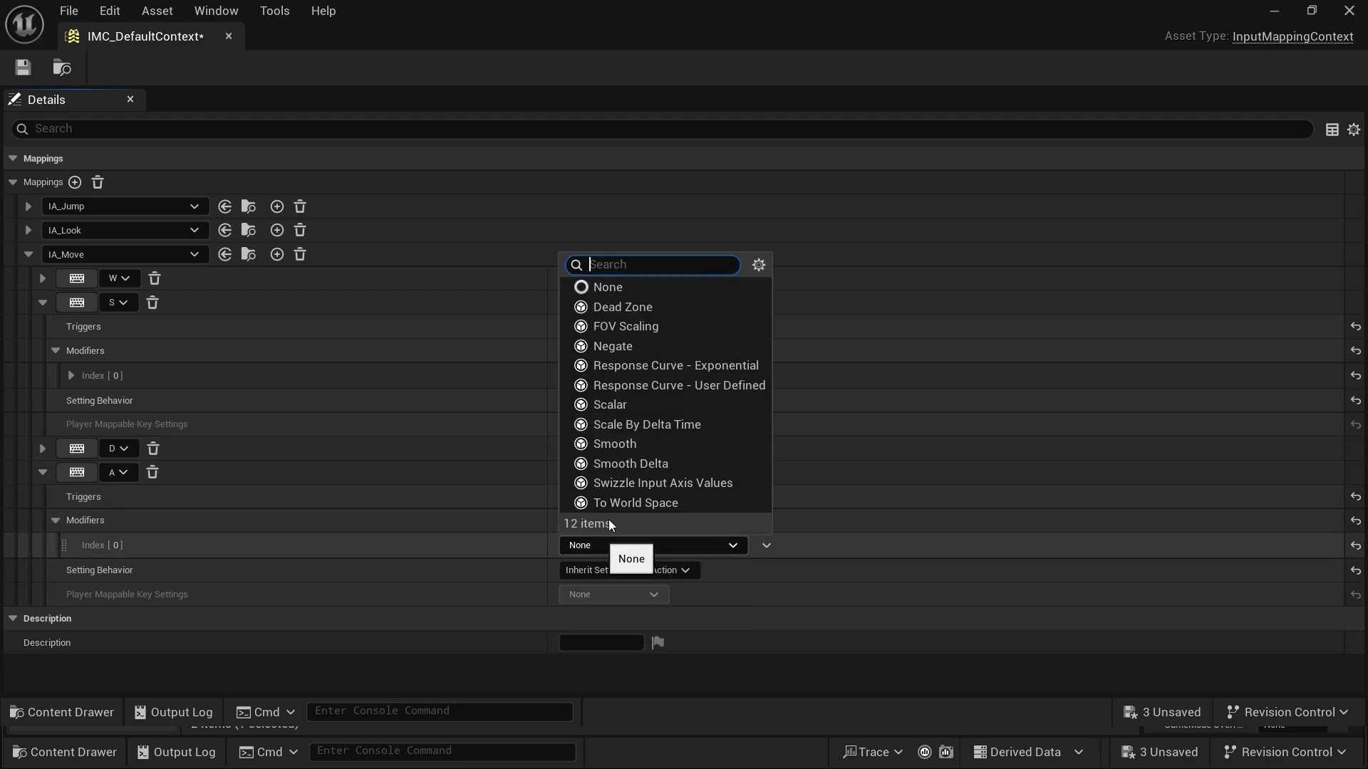
pyautogui.click(622, 346)
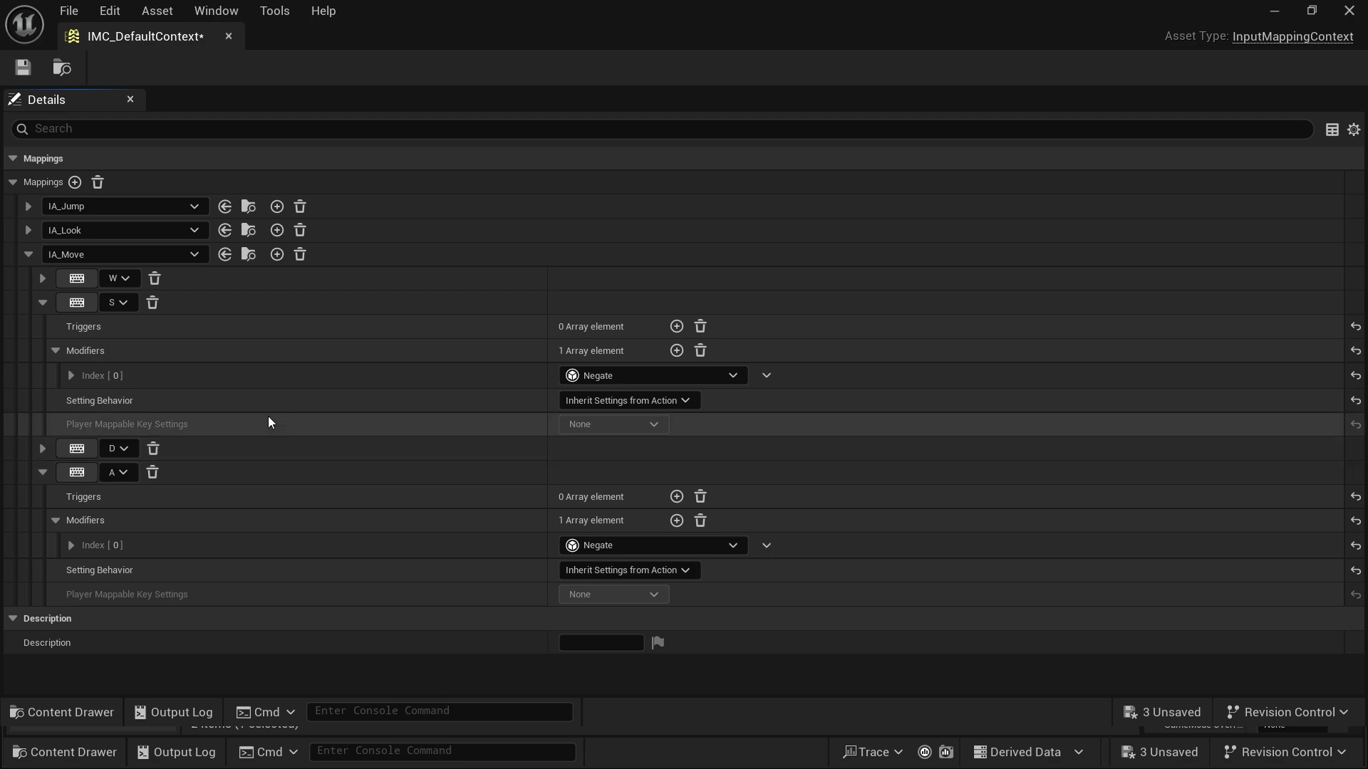
pyautogui.click(43, 472)
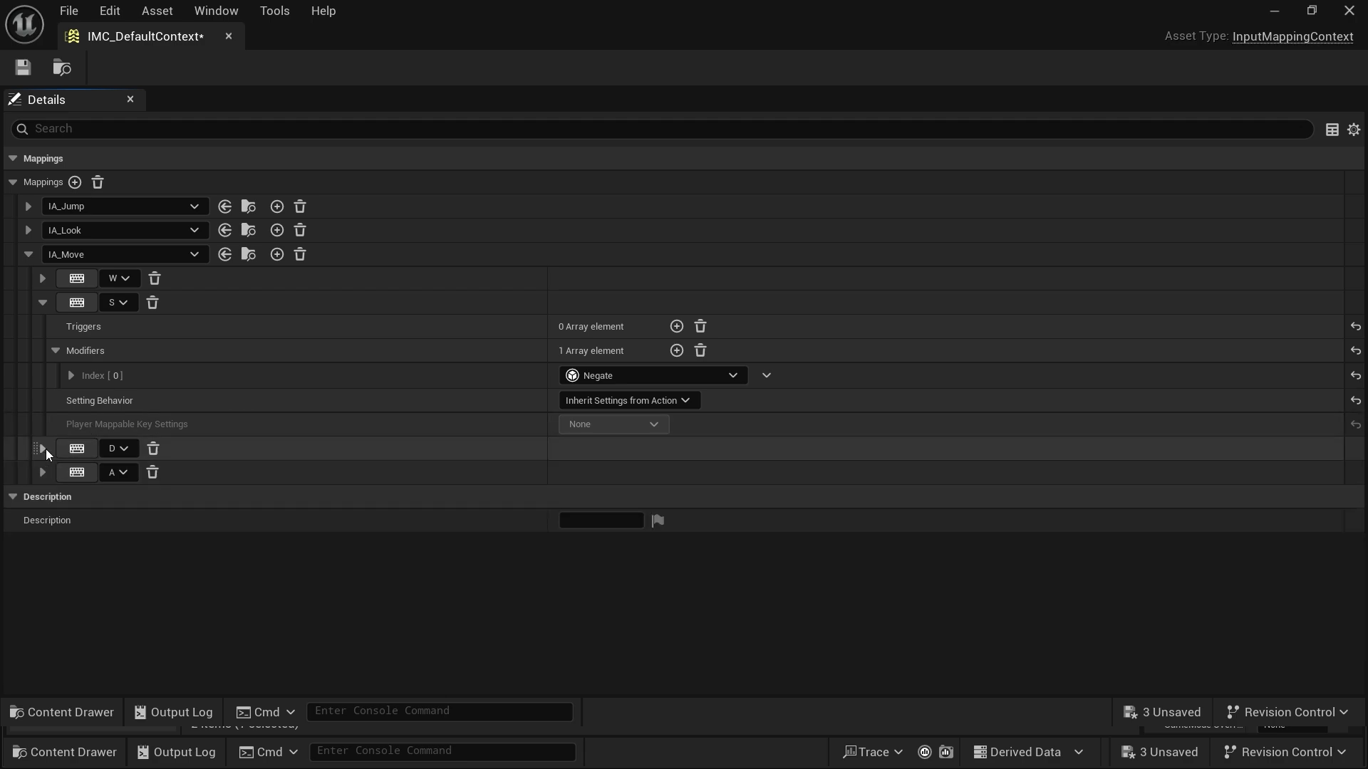
# Add a Swizzle Input Axis Values modifier to the W key of IA_Move and expand its order setting
pyautogui.click(42, 278)
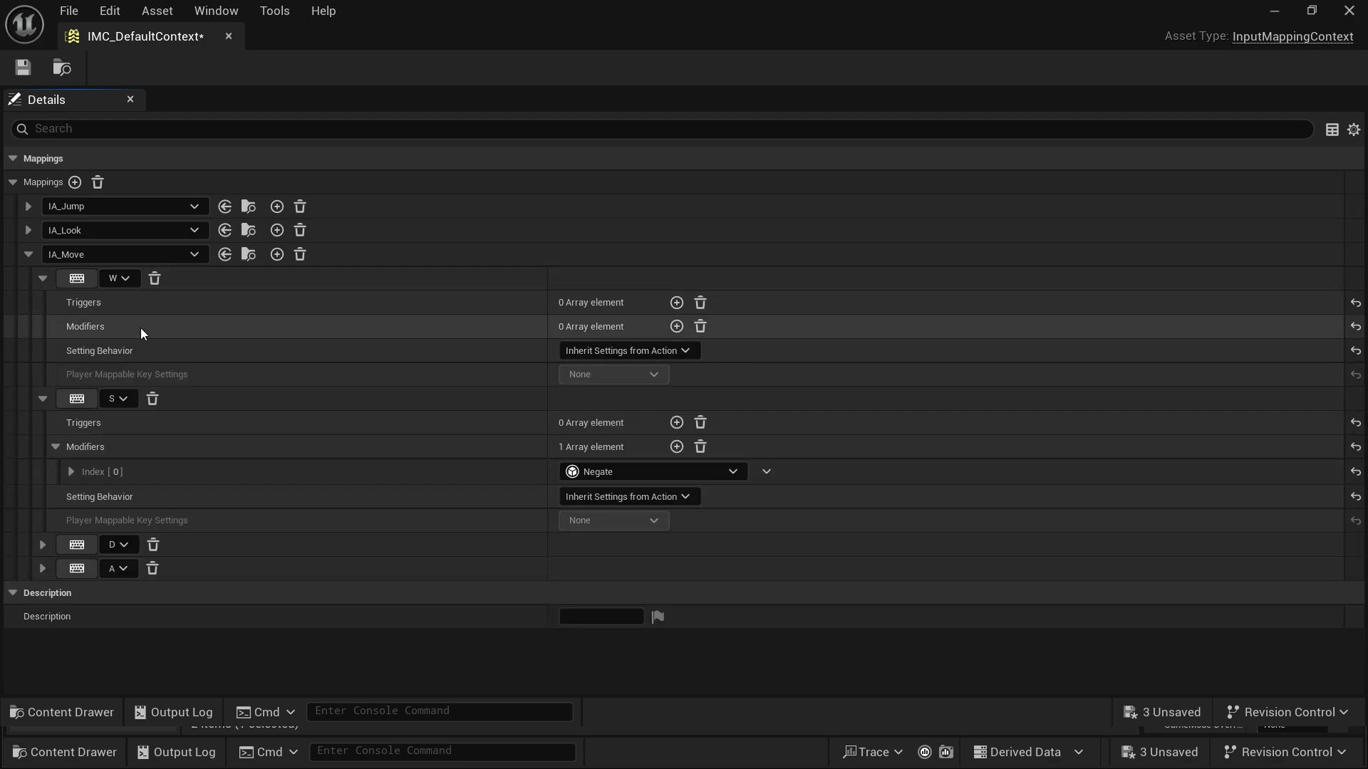
pyautogui.click(677, 327)
pyautogui.click(608, 351)
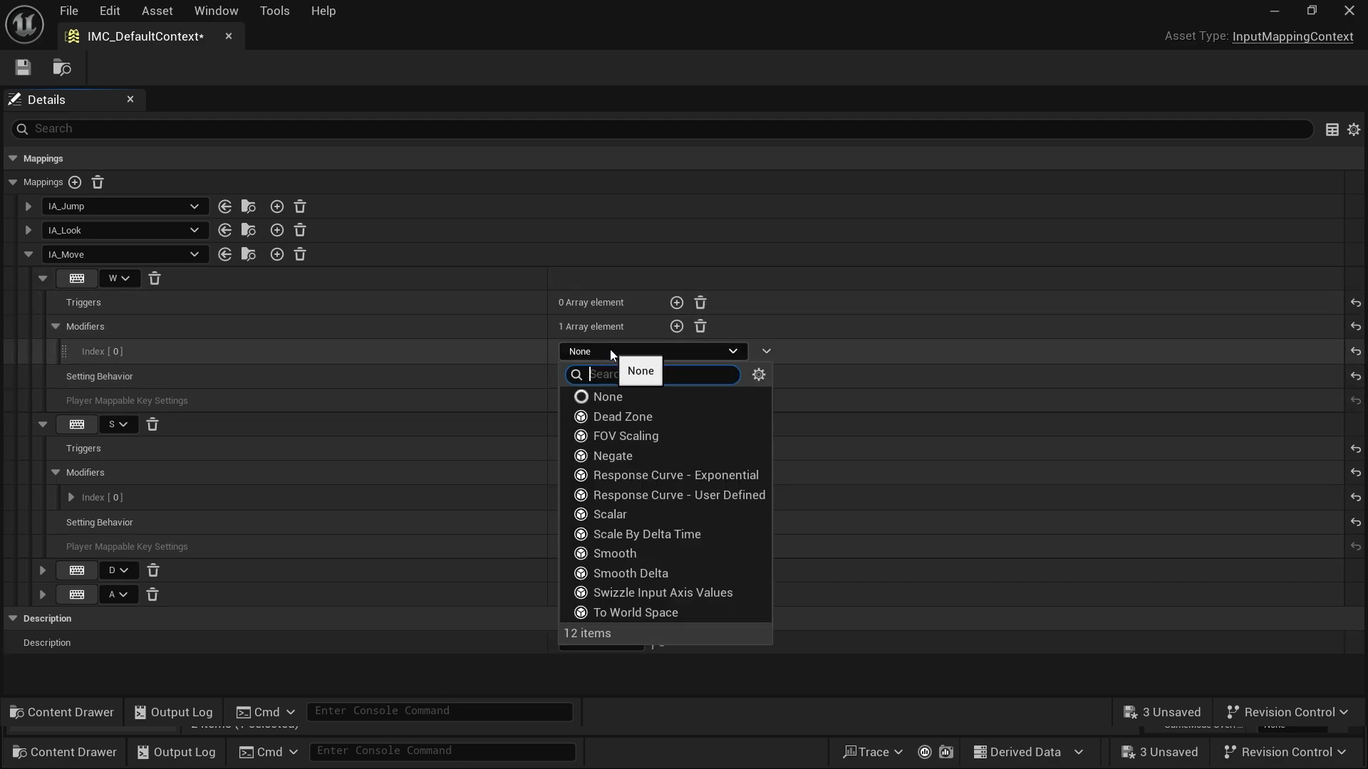
pyautogui.click(706, 592)
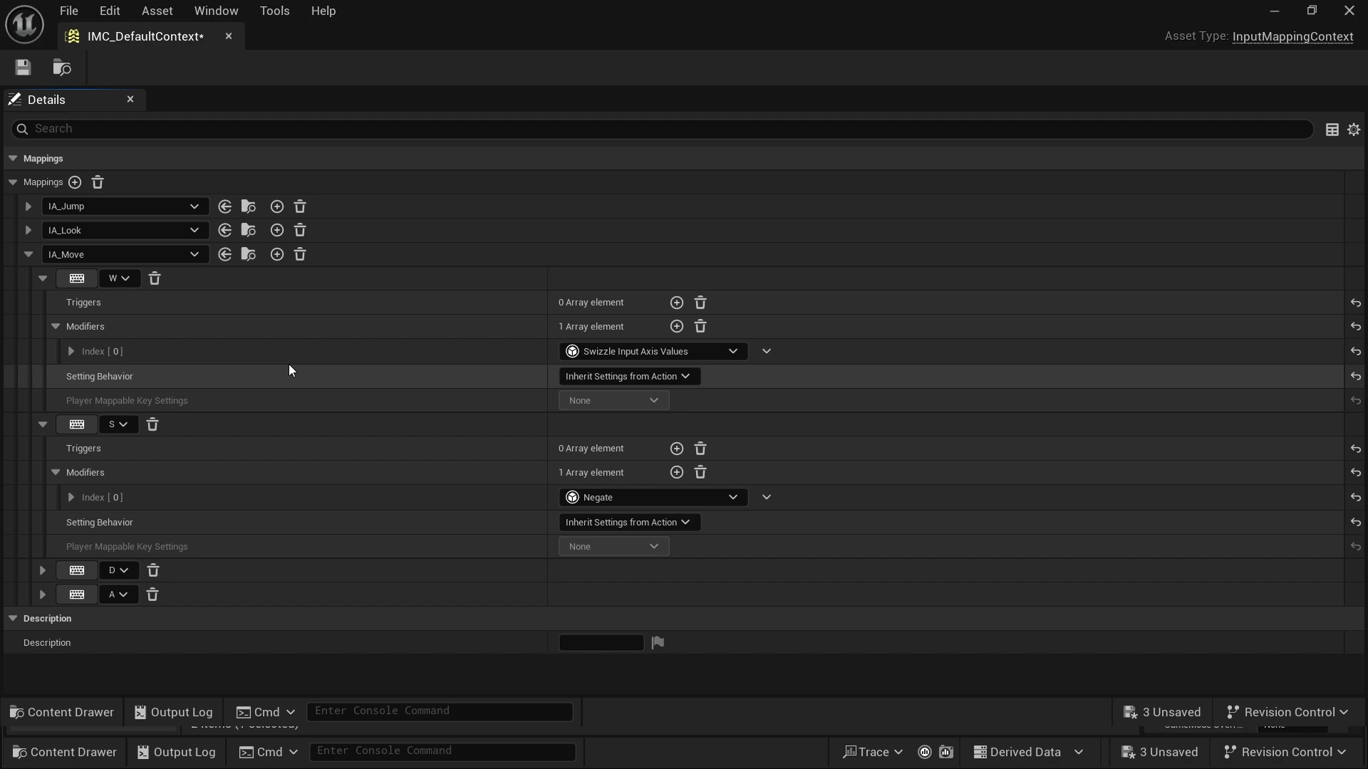
pyautogui.click(72, 351)
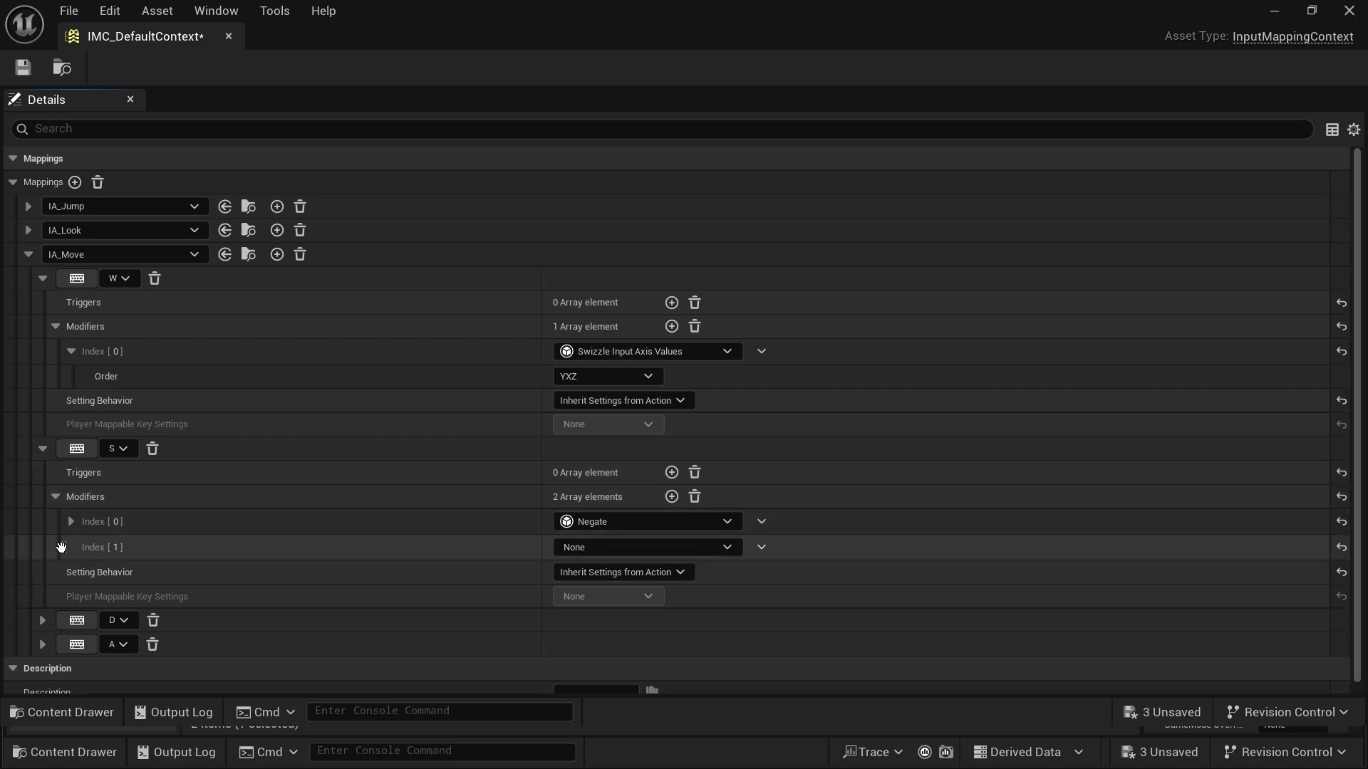
# Move the S key's empty modifier above Negate and set it to Swizzle Input Axis Values, collapsing the S and W settings
pyautogui.moveTo(64, 547); pyautogui.dragTo(70, 522)
pyautogui.click(587, 521)
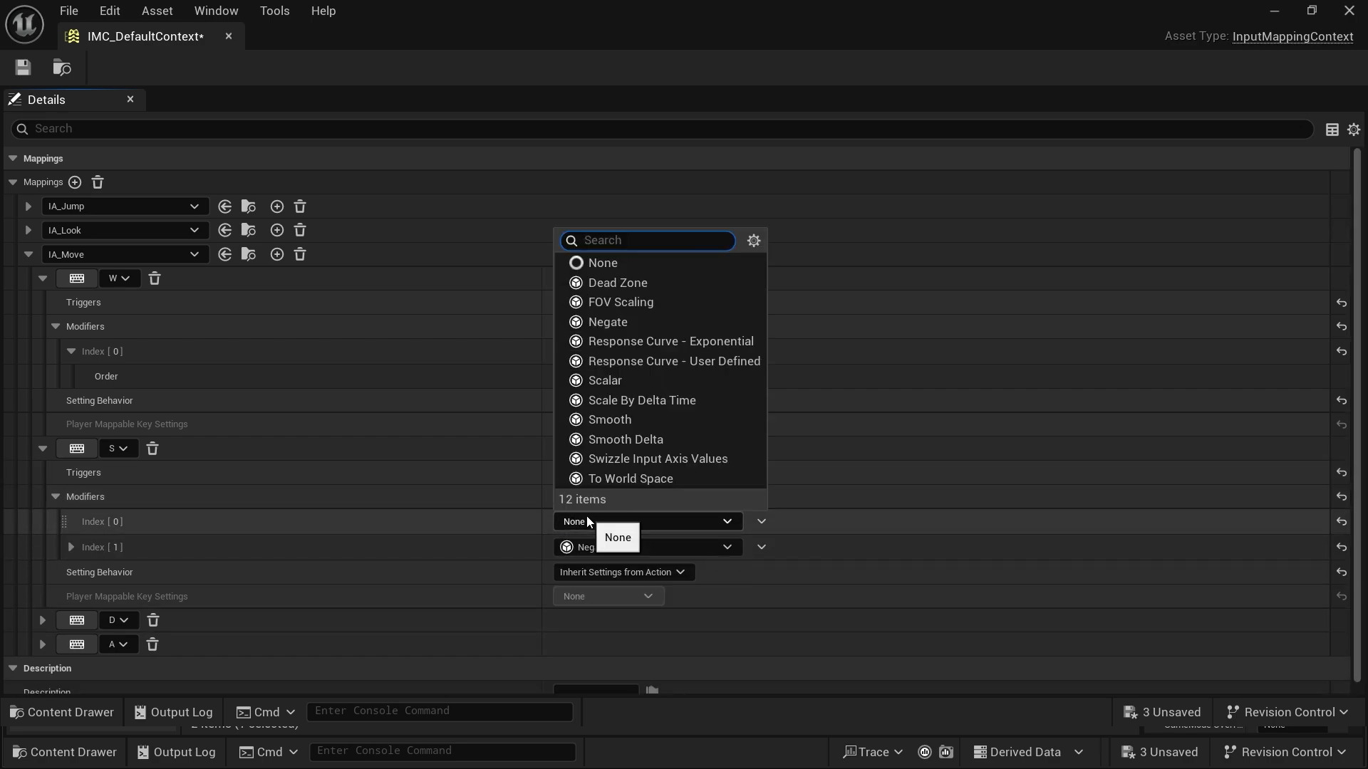
pyautogui.click(687, 459)
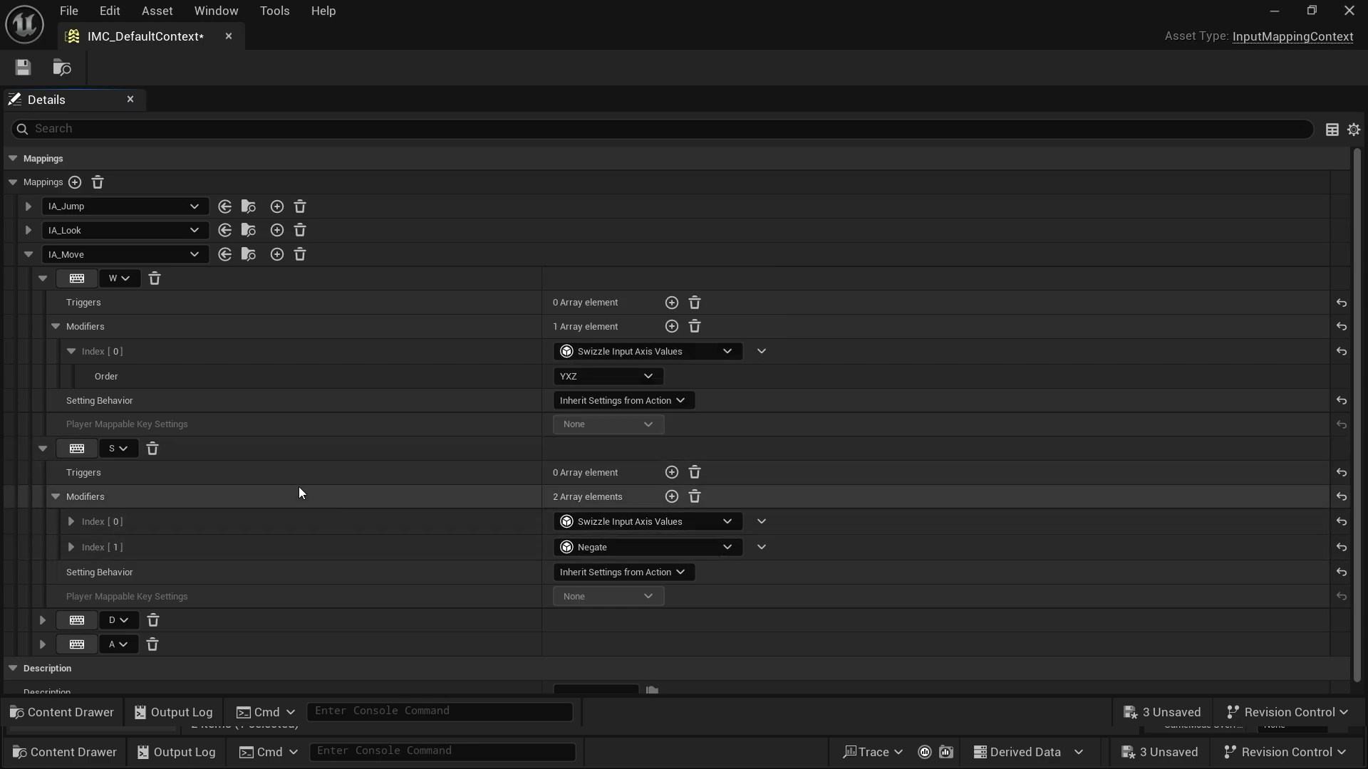
pyautogui.click(39, 449)
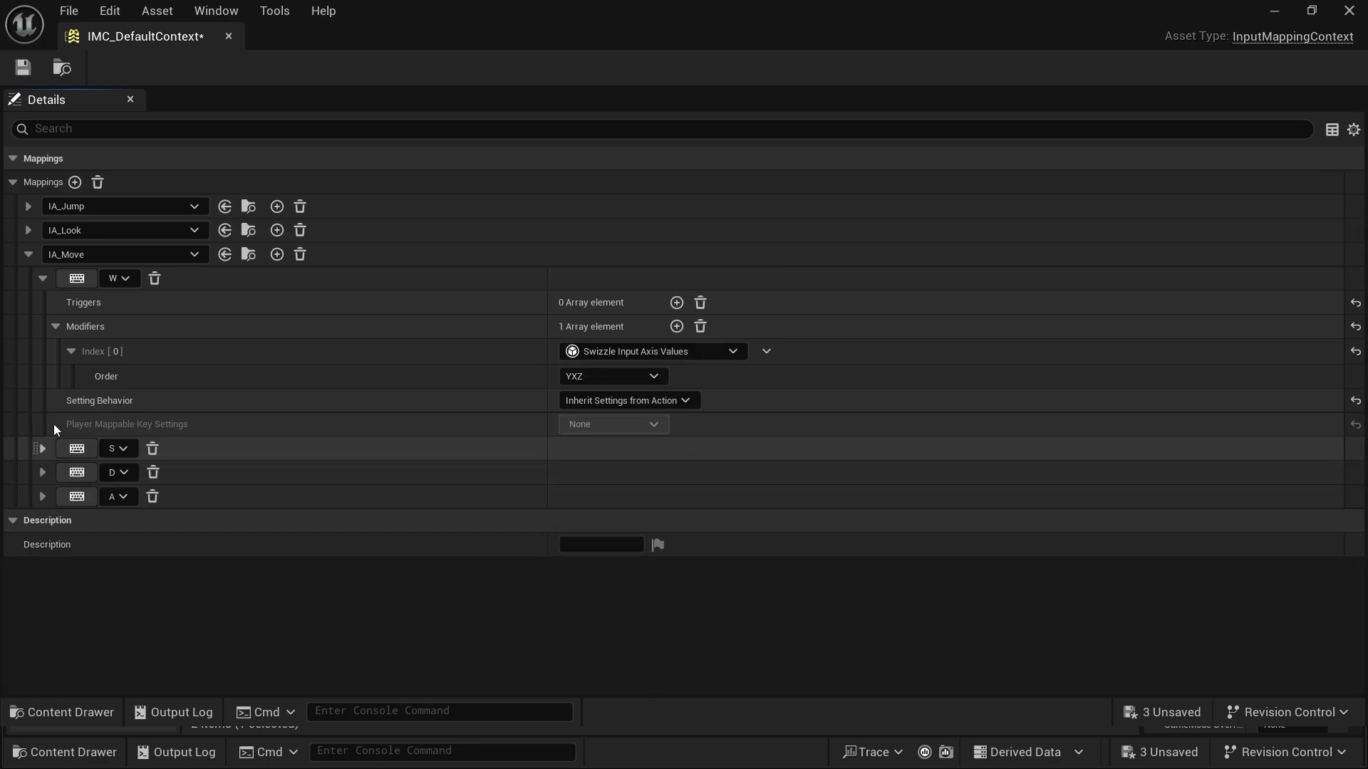
pyautogui.click(43, 278)
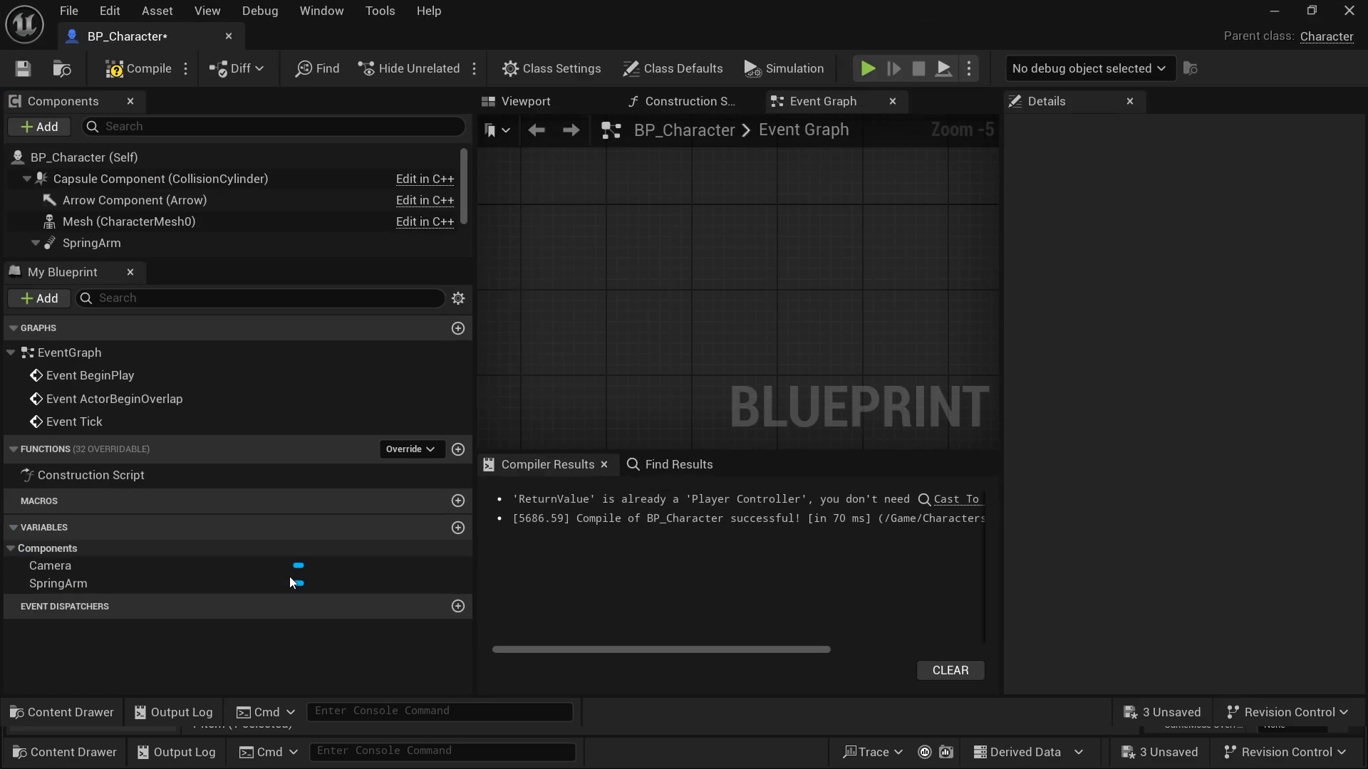
# Add the IA_Move enhanced input action event to an empty area of BP_Character's Event Graph
pyautogui.rightClick(646, 214)
pyautogui.write('ia move')
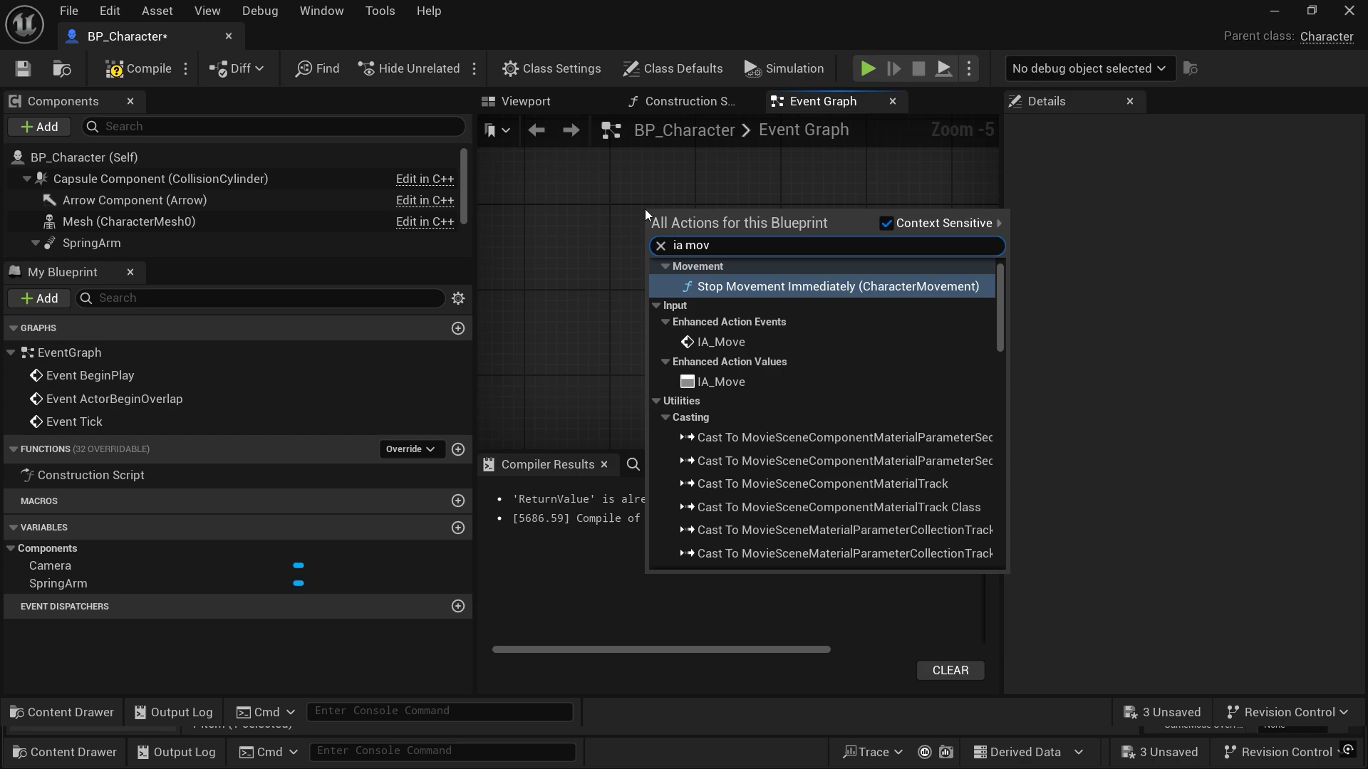
pyautogui.press('Return')
pyautogui.moveTo(665, 211); pyautogui.dragTo(573, 248)
pyautogui.scroll(1, 643, 275)
# Add Get Control Rotation and the math Get Right Vector node below the IA_Move event, with Get Right Vector beside the rotation node
pyautogui.rightClick(611, 366)
pyautogui.write('get control rota')
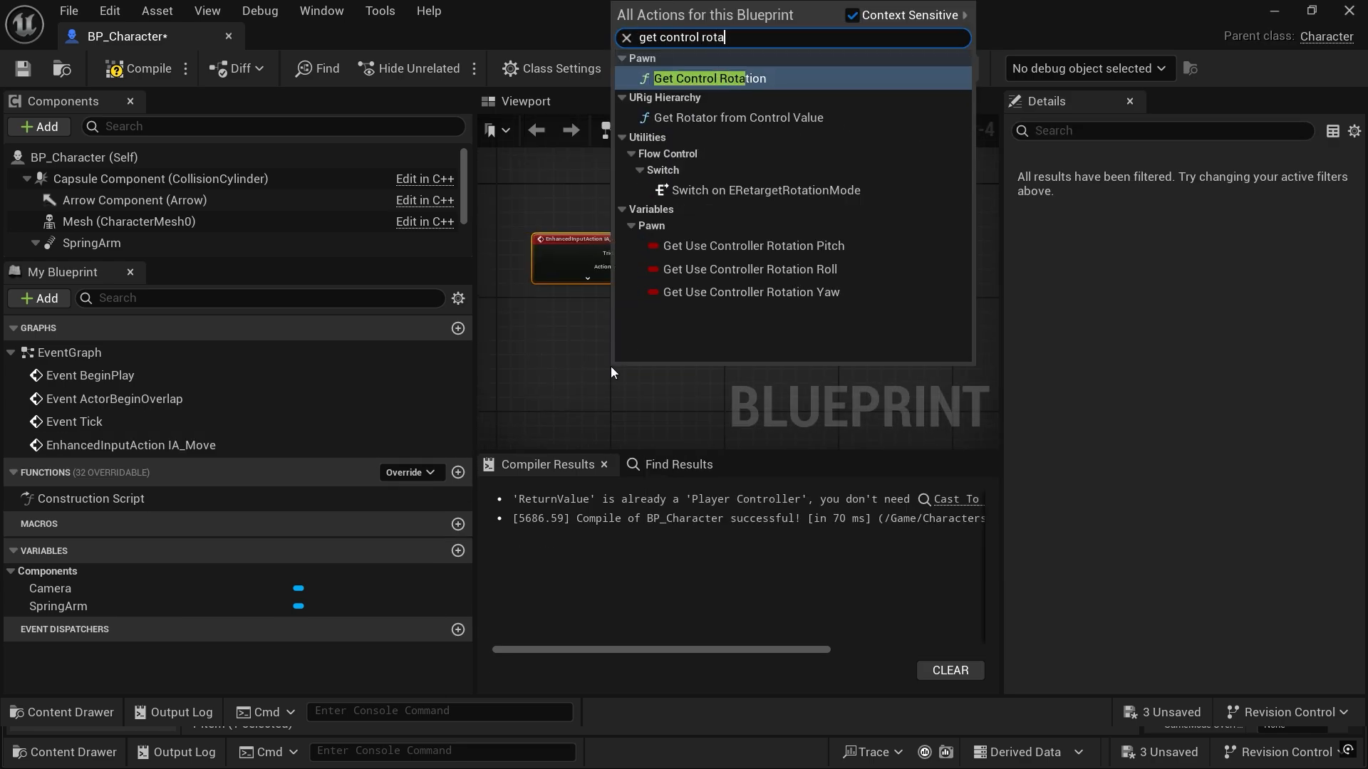
pyautogui.press('Return')
pyautogui.rightClick(681, 368)
pyautogui.write('get right')
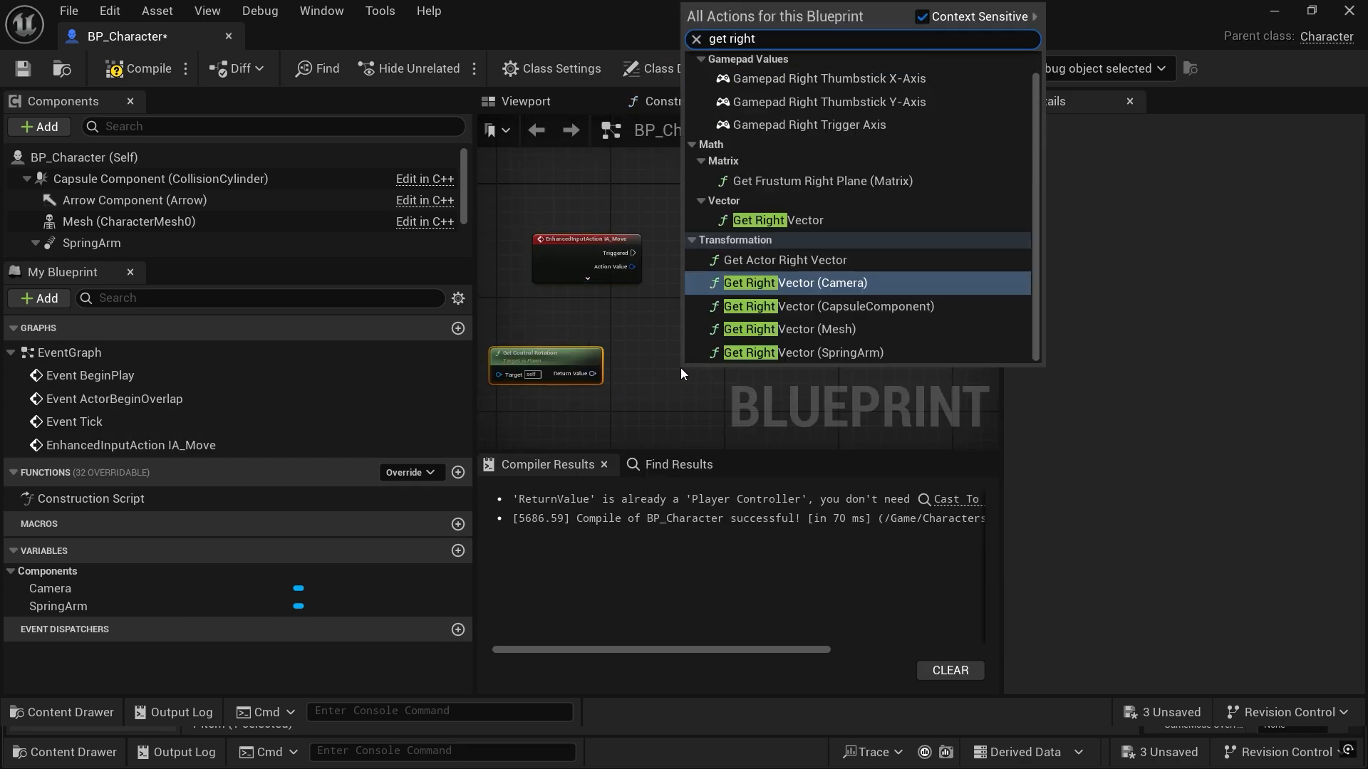
pyautogui.click(773, 221)
pyautogui.moveTo(689, 384); pyautogui.dragTo(775, 332)
pyautogui.moveTo(758, 341); pyautogui.dragTo(777, 325, button='right')
pyautogui.moveTo(729, 355); pyautogui.dragTo(751, 311)
# Add the math Get Forward Vector node and place it below Get Right Vector
pyautogui.rightClick(687, 396)
pyautogui.write('get forw')
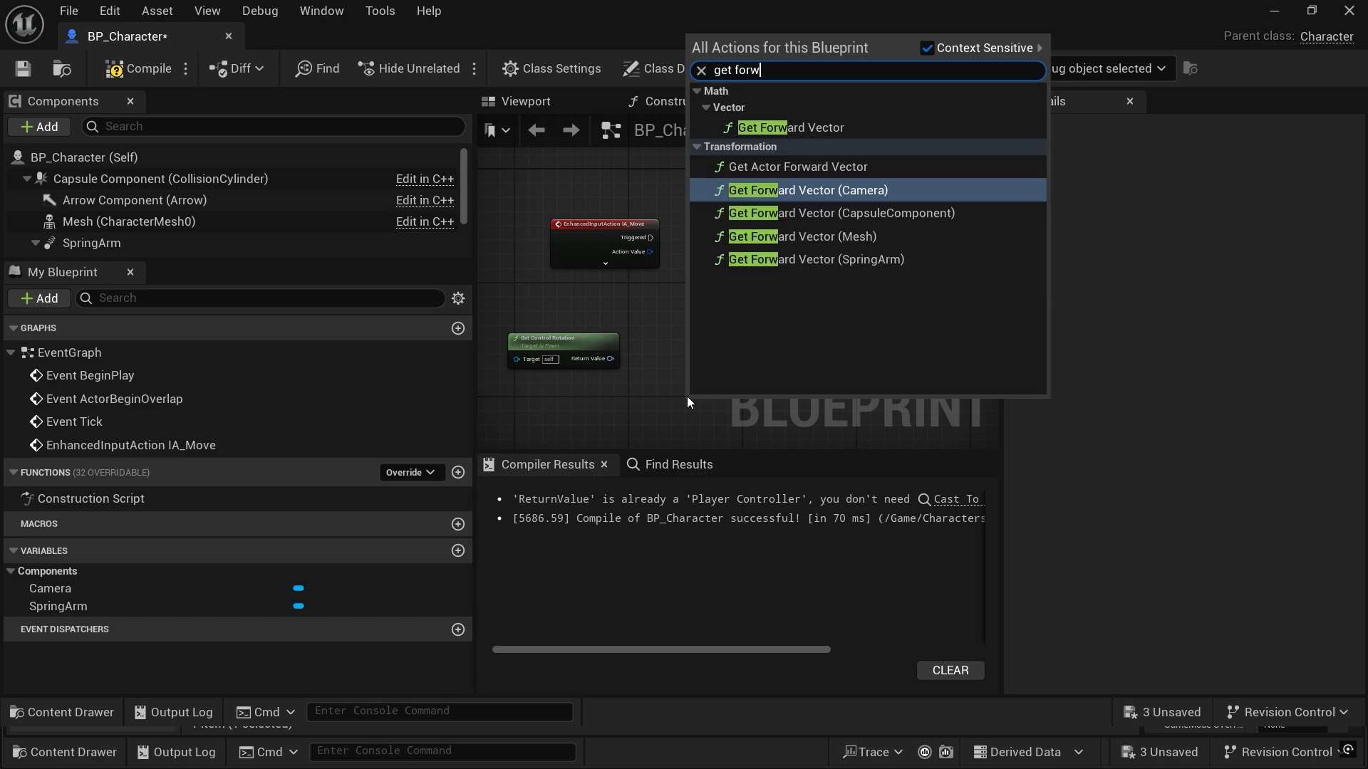
pyautogui.click(798, 129)
pyautogui.moveTo(742, 403); pyautogui.dragTo(805, 397)
# Split the struct pins of the Get Control Rotation output and of the Get Right Vector and Get Forward Vector inputs
pyautogui.rightClick(611, 358)
pyautogui.click(662, 455)
pyautogui.rightClick(722, 326)
pyautogui.click(775, 404)
pyautogui.rightClick(725, 378)
pyautogui.click(786, 455)
# Connect the control rotation's Z (Yaw) to the Z (Yaw) inputs of Get Forward Vector and Get Right Vector
pyautogui.moveTo(634, 385); pyautogui.dragTo(722, 349)
pyautogui.moveTo(634, 302); pyautogui.dragTo(722, 271)
pyautogui.moveTo(840, 235); pyautogui.dragTo(744, 318, button='right')
# Add an Add Movement Input node with Get Right Vector as its World Direction and run it from IA_Move's Triggered output
pyautogui.click(737, 322)
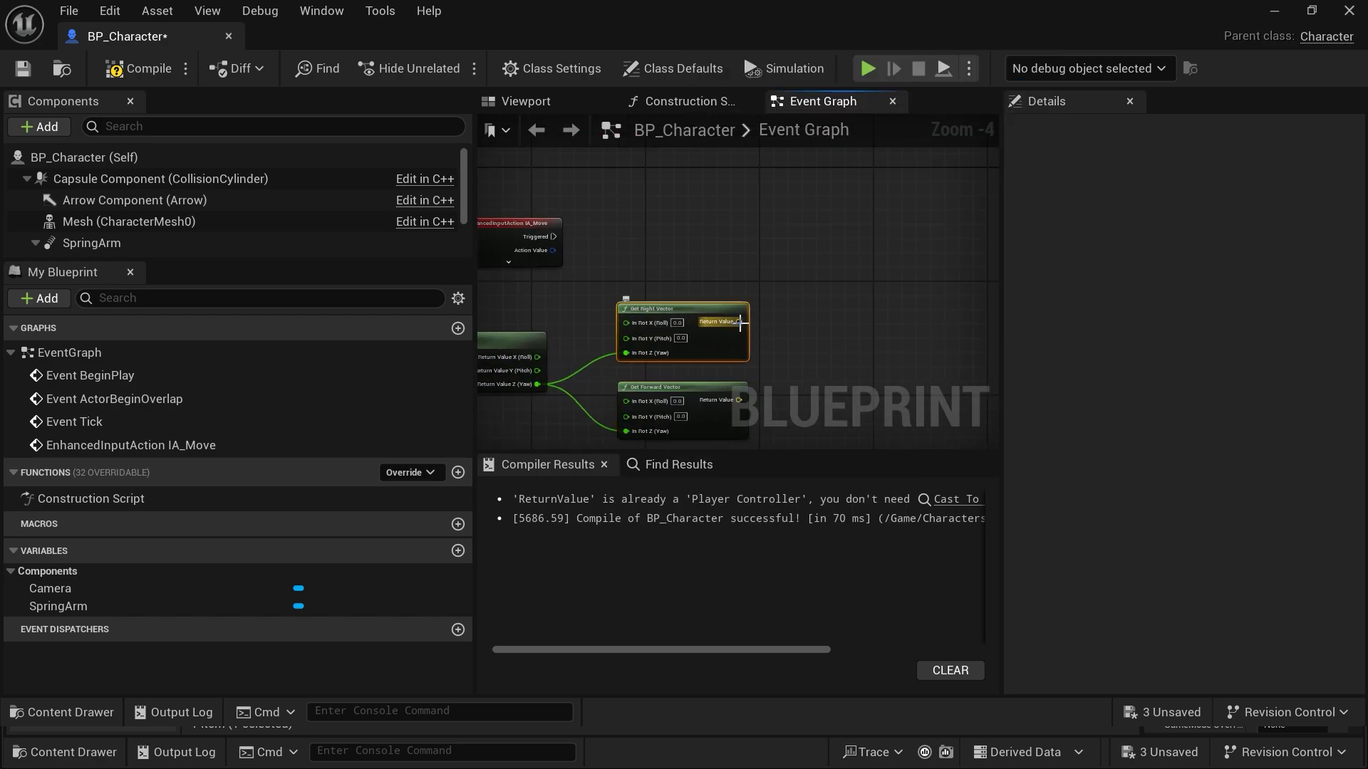
pyautogui.write('add mov')
pyautogui.moveTo(739, 322); pyautogui.dragTo(845, 237)
pyautogui.click(934, 525)
pyautogui.moveTo(553, 237); pyautogui.dragTo(811, 258)
pyautogui.moveTo(836, 240); pyautogui.dragTo(843, 220)
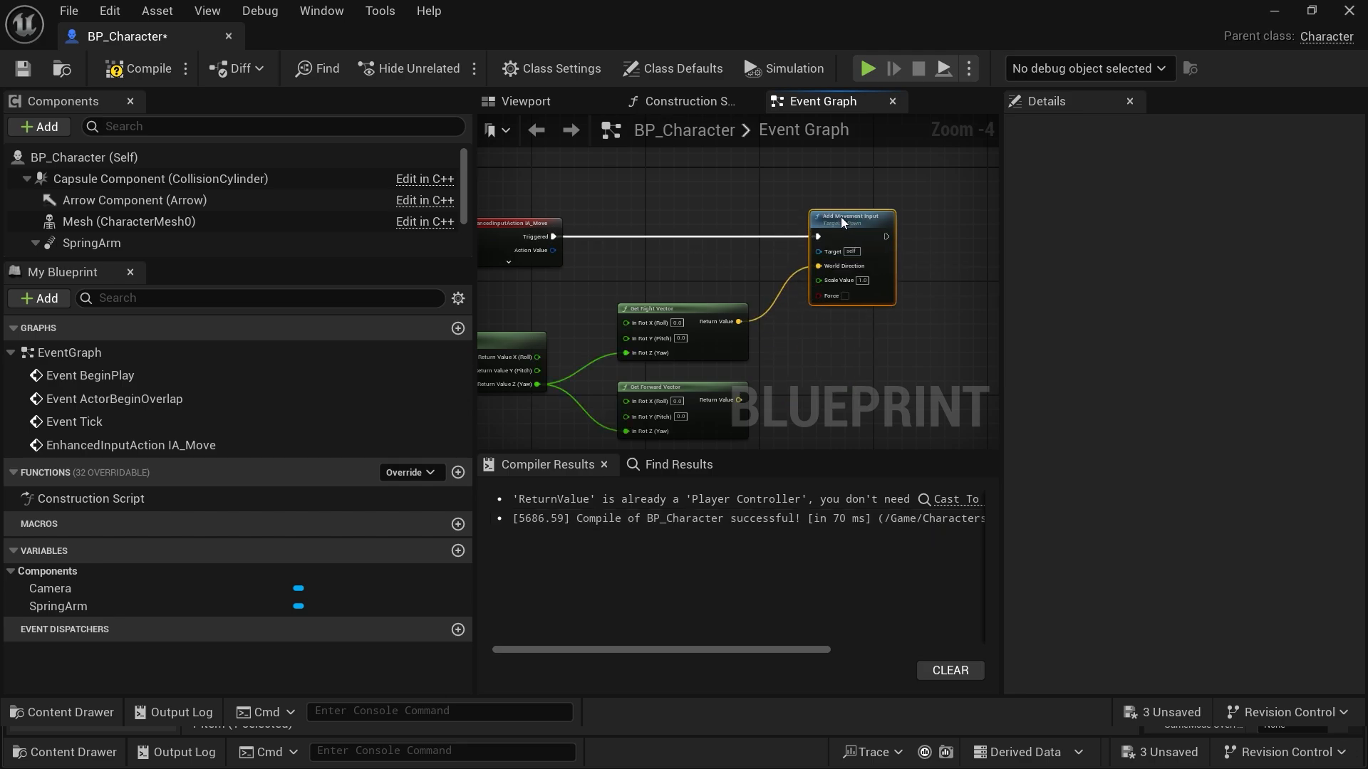
# Duplicate Add Movement Input below the original, chain it after the first, and feed Get Forward Vector into its World Direction
pyautogui.hotkey('ctrl', 'd')
pyautogui.moveTo(937, 365); pyautogui.dragTo(853, 340)
pyautogui.moveTo(887, 231)
pyautogui.mouseDown()
pyautogui.moveTo(893, 271)
pyautogui.moveTo(887, 232)
pyautogui.mouseUp()
pyautogui.moveTo(884, 236); pyautogui.dragTo(818, 351)
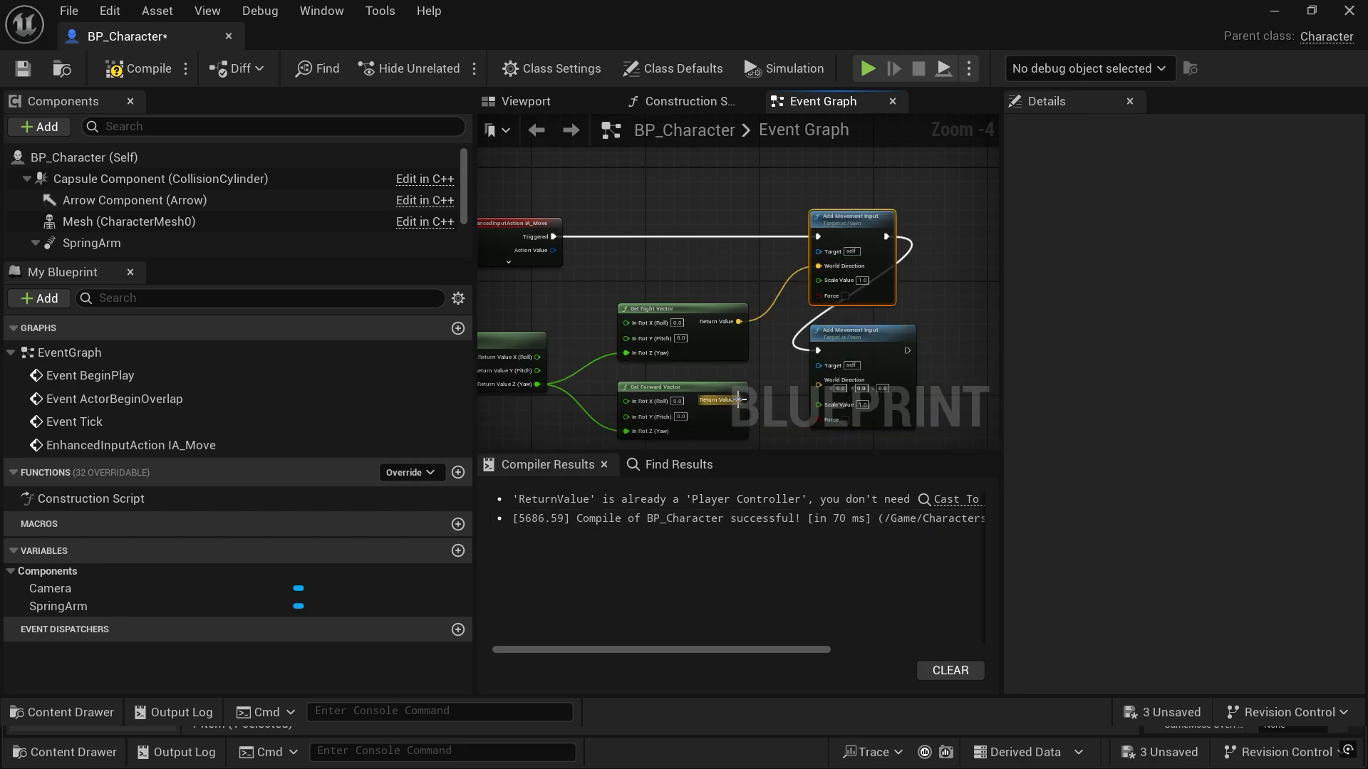
pyautogui.moveTo(933, 425); pyautogui.dragTo(966, 389, button='right')
pyautogui.moveTo(833, 395); pyautogui.dragTo(868, 400, button='right')
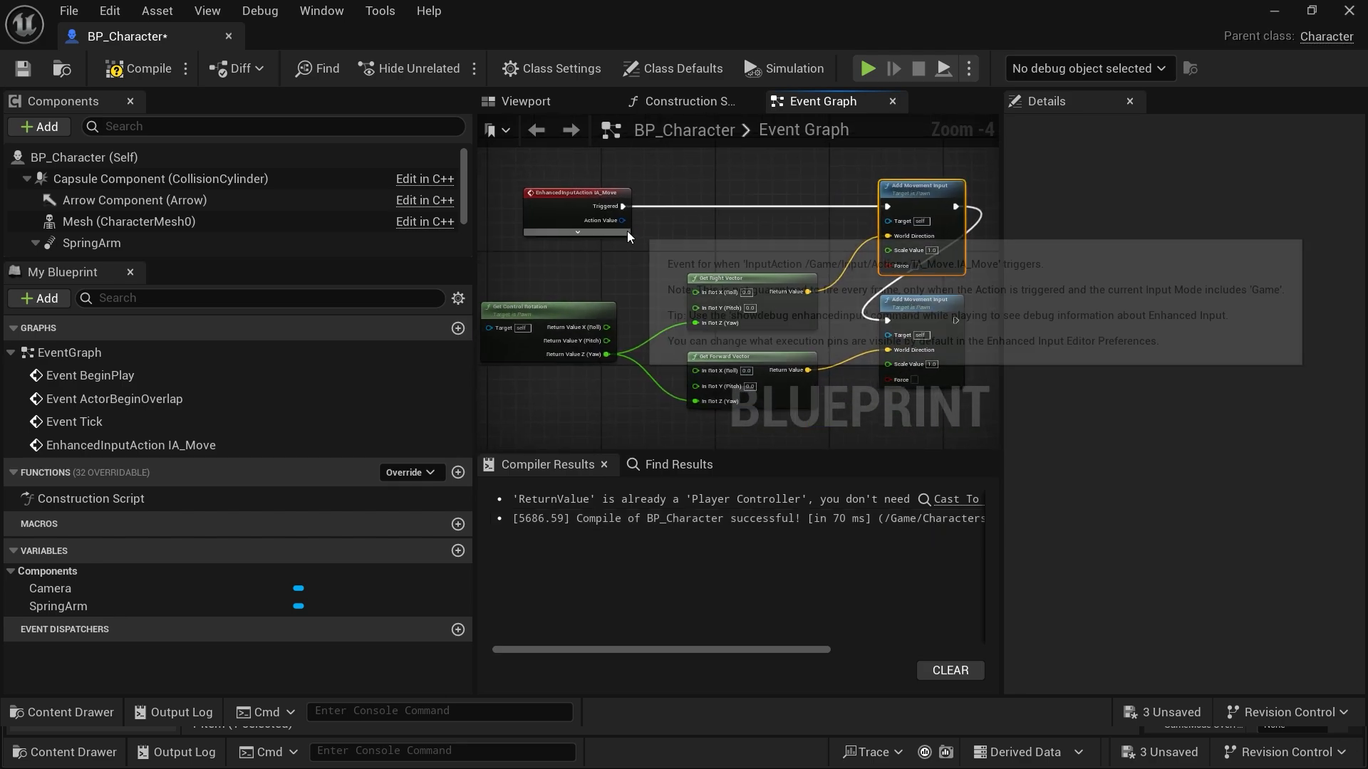
# Split IA_Move's Action Value and connect X to the upper Add Movement Input's Scale Value and Y to the lower one's
pyautogui.rightClick(623, 221)
pyautogui.click(670, 274)
pyautogui.moveTo(622, 221); pyautogui.dragTo(887, 363)
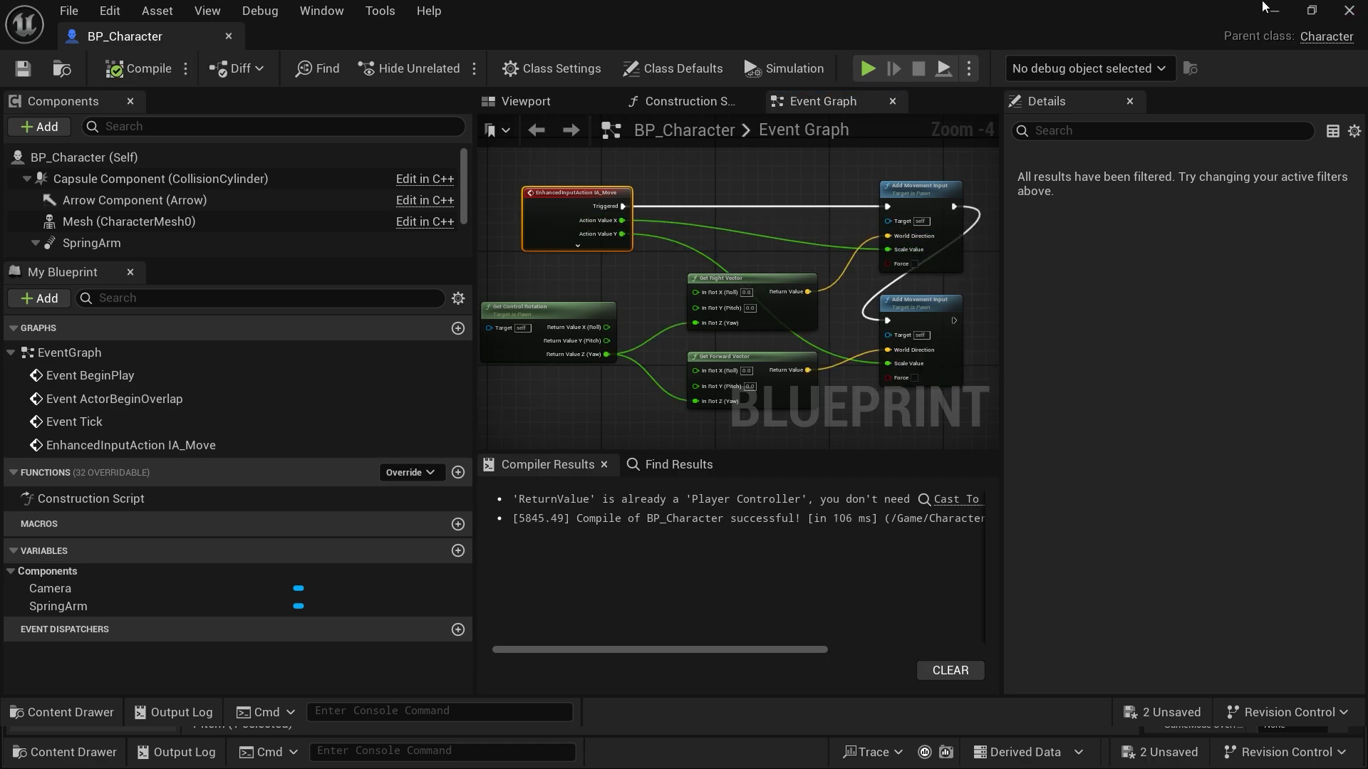
# Return to the level editor, play the level and test the character's forward movement with the W binding
pyautogui.click(1278, 9)
pyautogui.hotkey('alt', 'p')
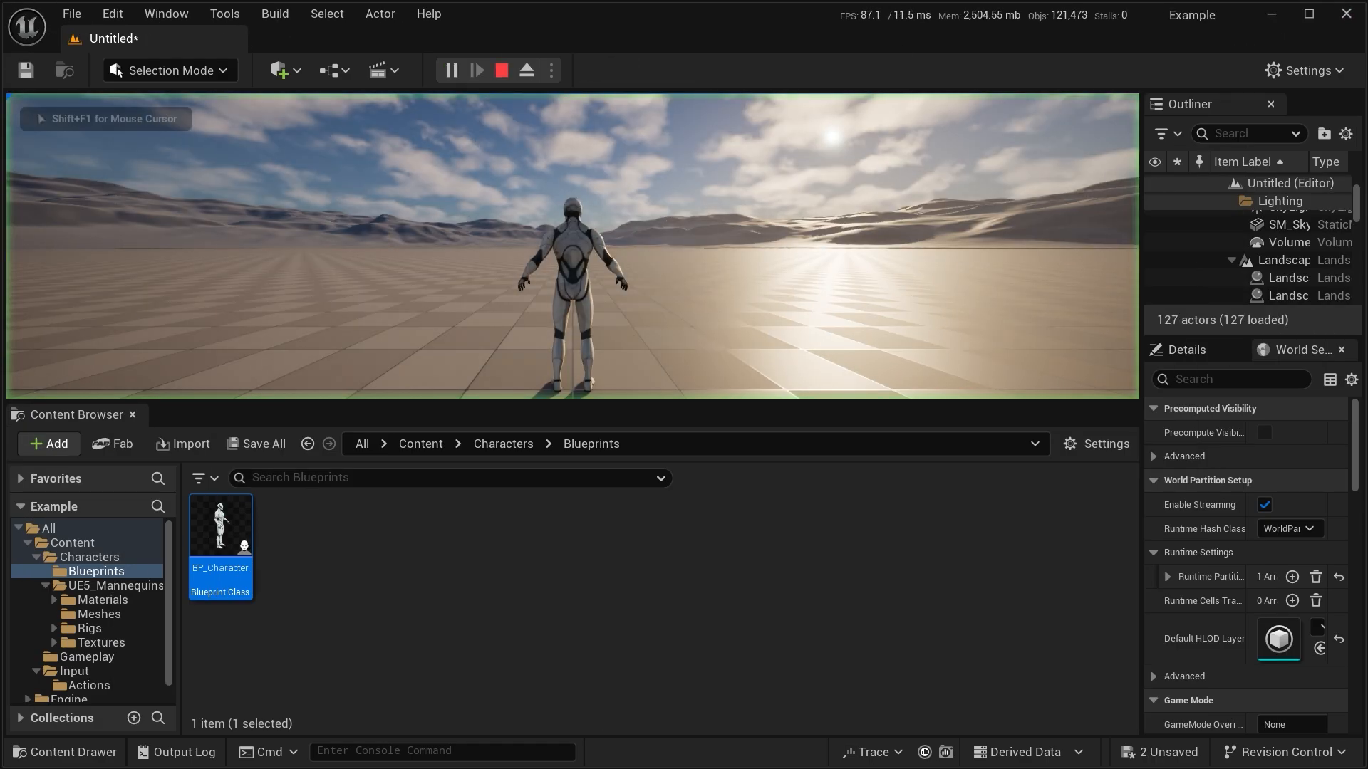
pyautogui.press('w')
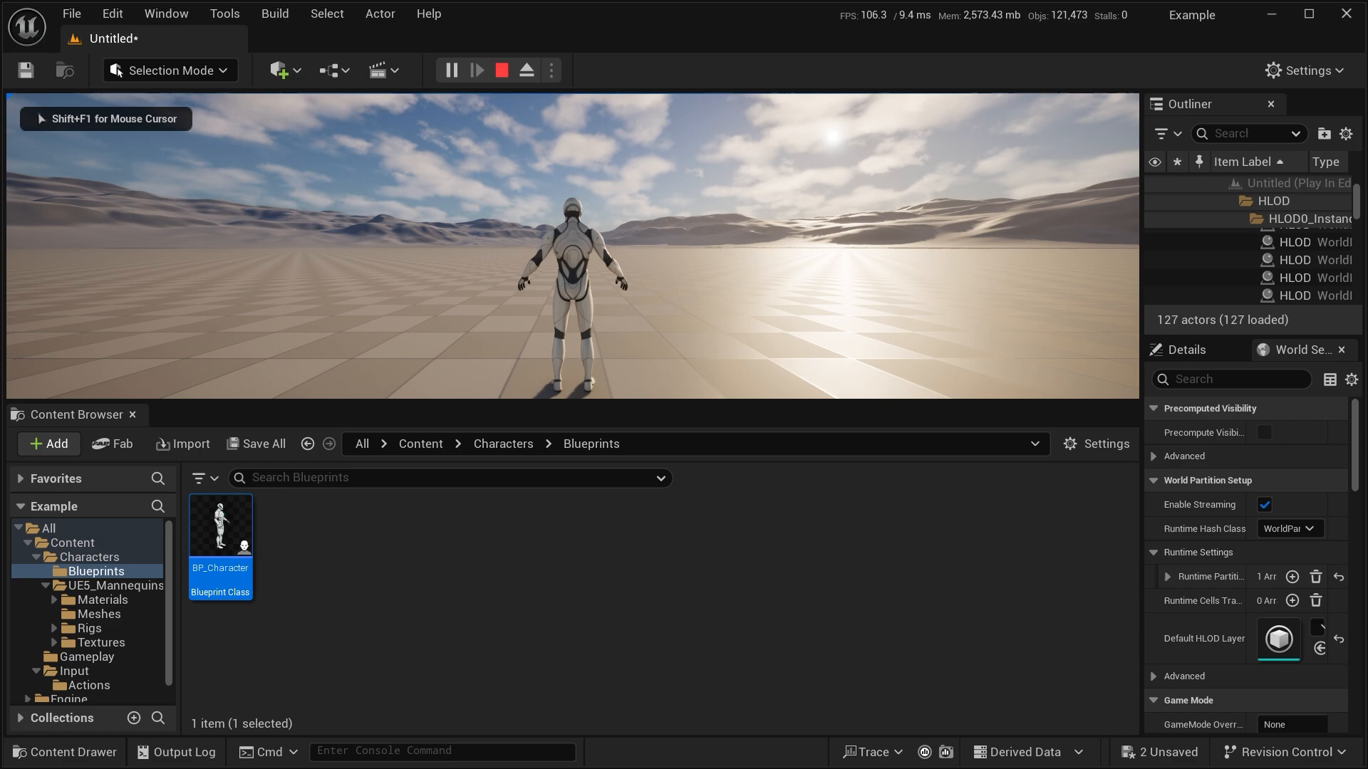
pyautogui.press('w')
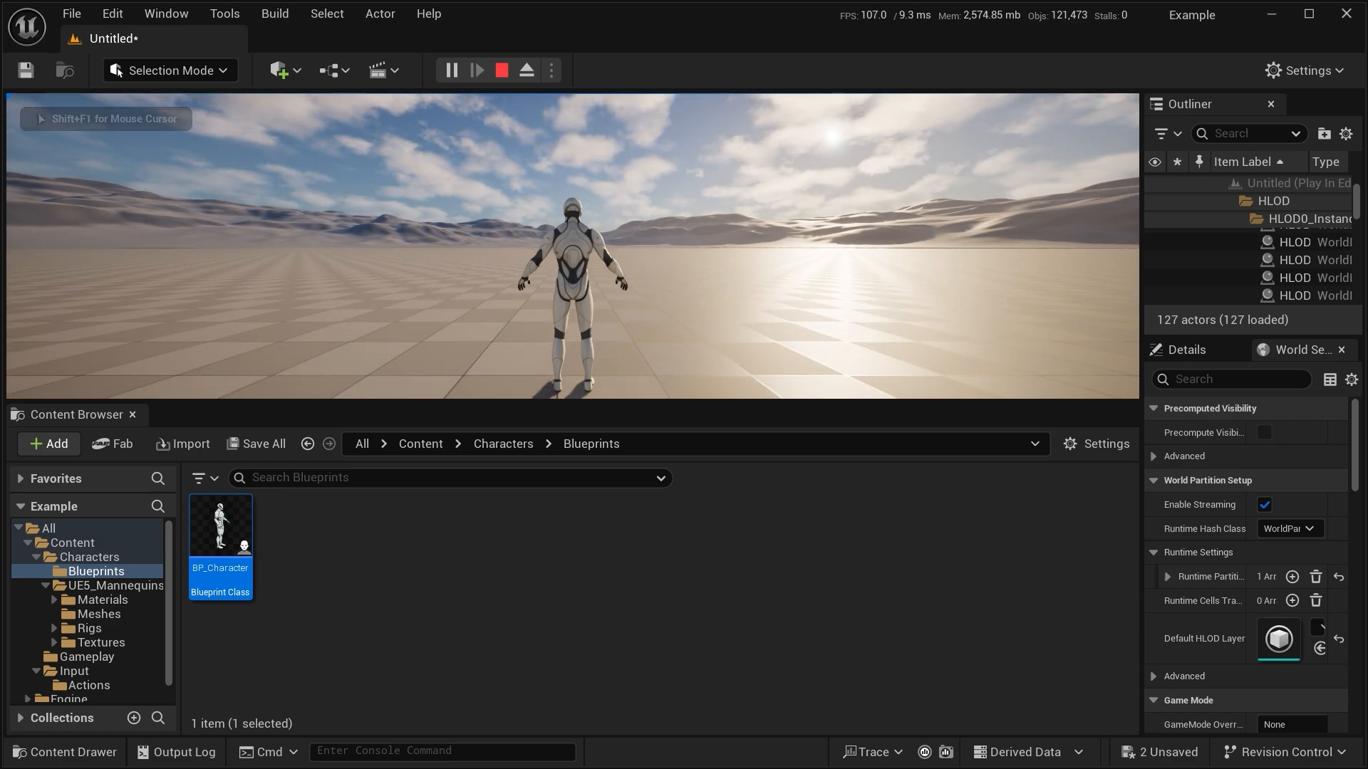
pyautogui.press('w')
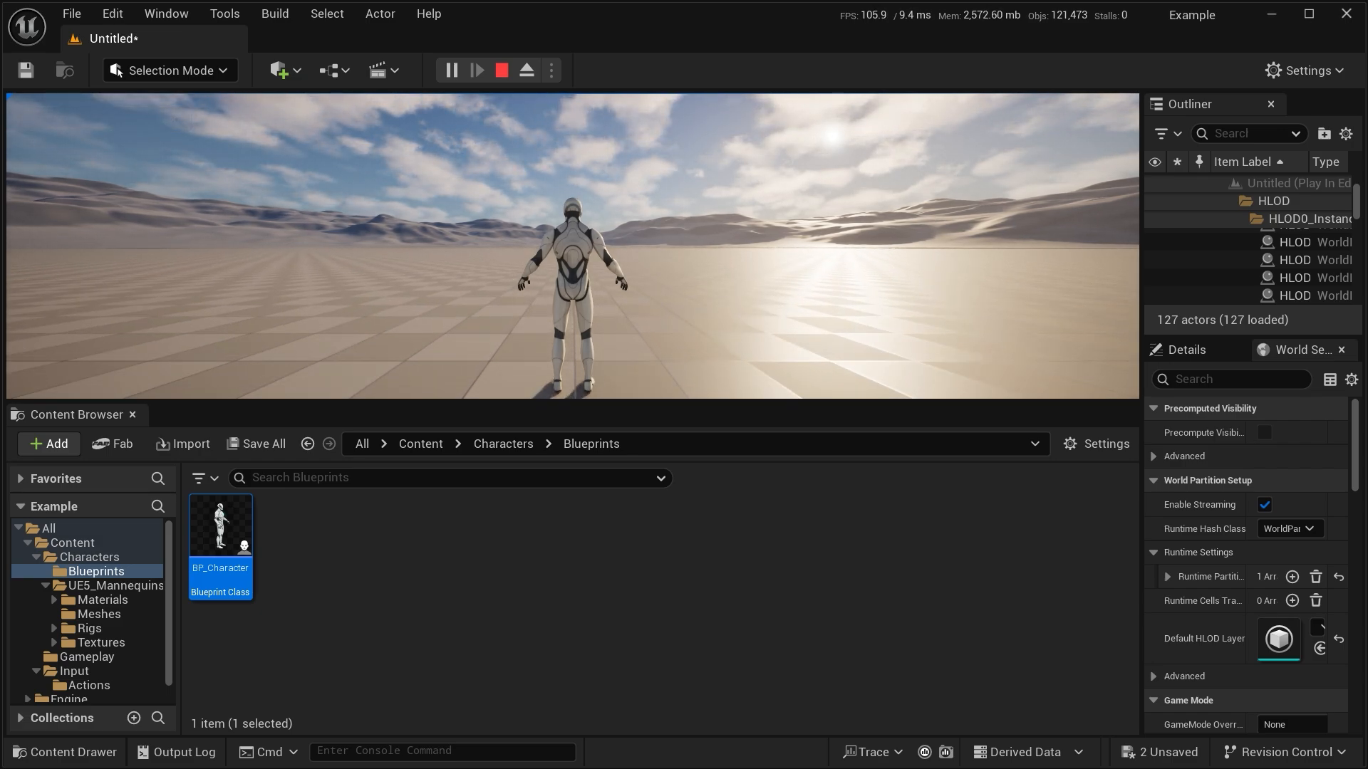